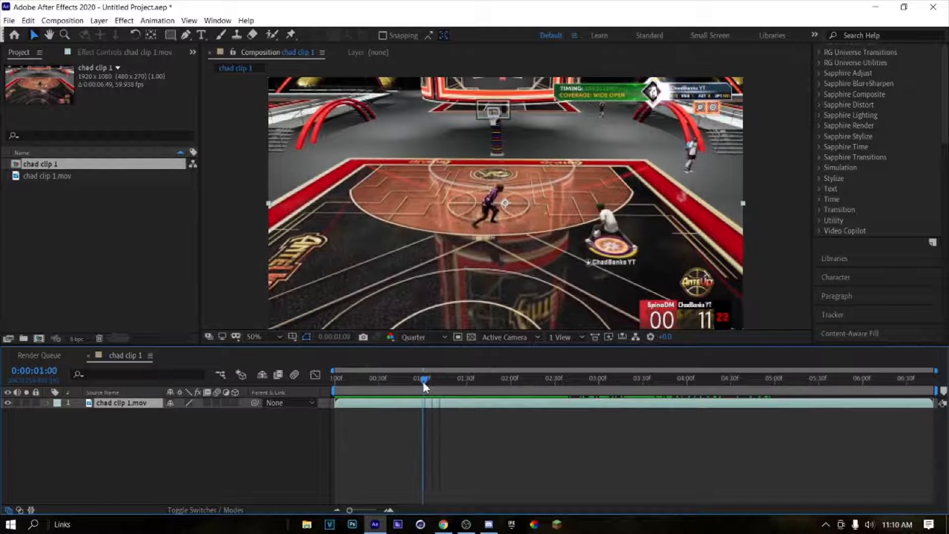
# Step: Duplicate the chad clip 1.mov layer, split the copy at 0:00:01:01 and delete its earlier part
pyautogui.moveTo(423, 381)
pyautogui.mouseDown()
pyautogui.moveTo(492, 386)
pyautogui.moveTo(423, 390)
pyautogui.mouseUp()
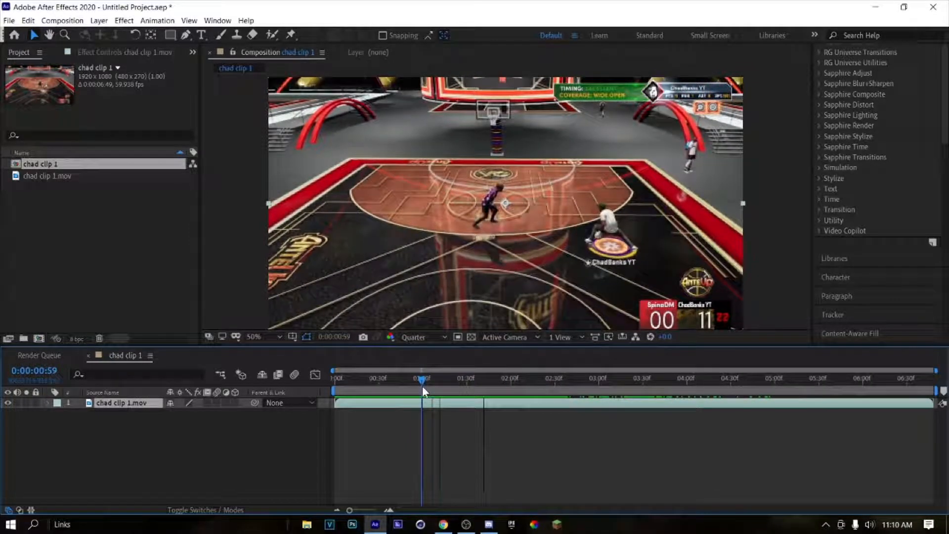
pyautogui.moveTo(422, 385)
pyautogui.mouseDown()
pyautogui.moveTo(531, 384)
pyautogui.moveTo(424, 398)
pyautogui.mouseUp()
pyautogui.hotkey('ctrl', 'd')
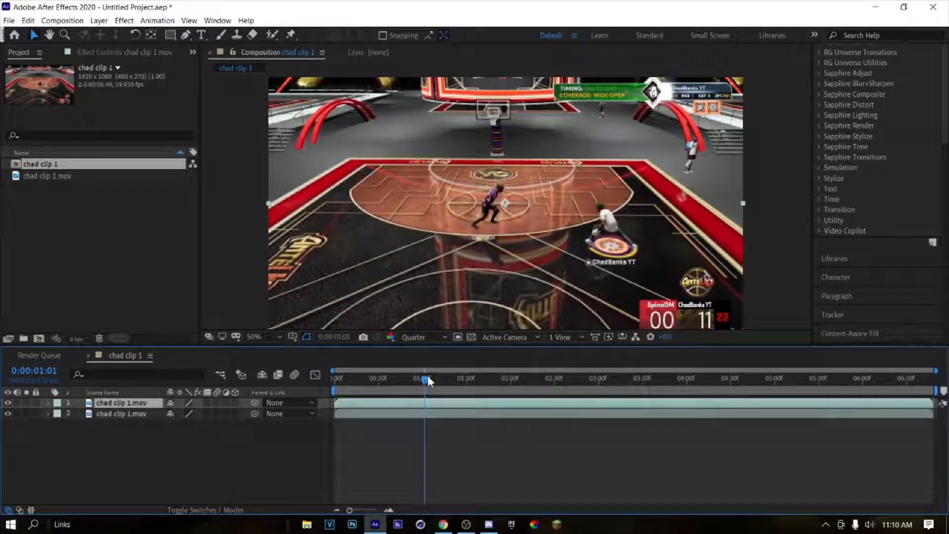
pyautogui.hotkey('ctrl', 'shift', 'd')
pyautogui.click(397, 414)
pyautogui.press('Delete')
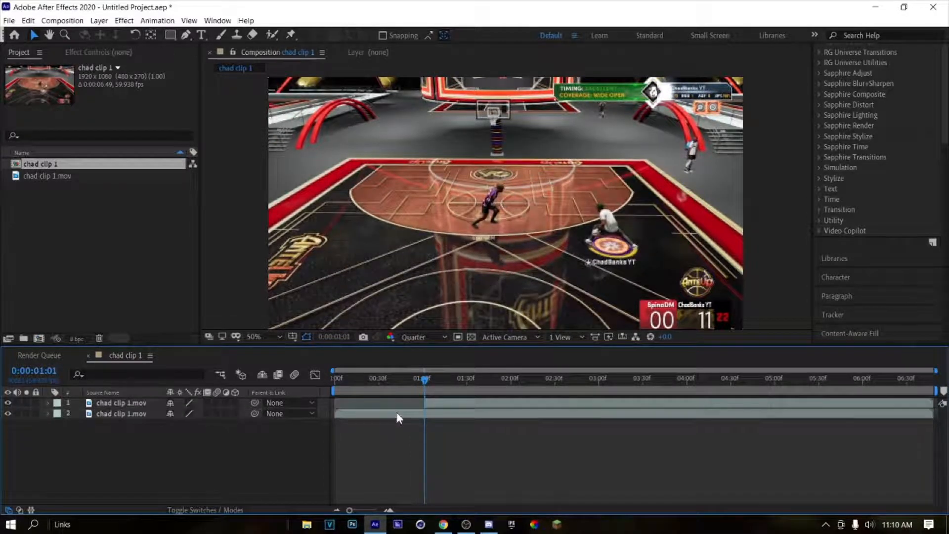
# Step: Trim the end of the duplicated clip at 0:00:02:16, discarding everything after it
pyautogui.click(425, 404)
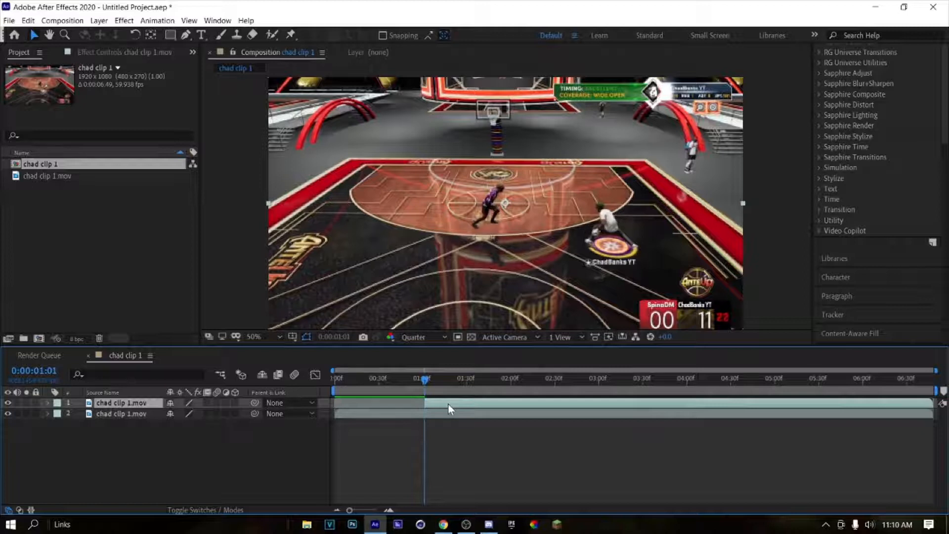
pyautogui.press('space')
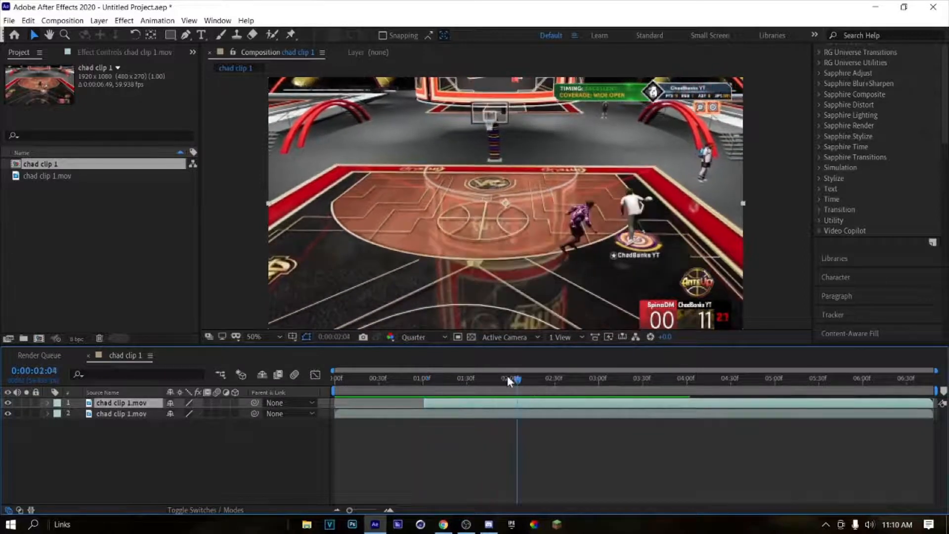
pyautogui.moveTo(508, 377); pyautogui.dragTo(538, 379)
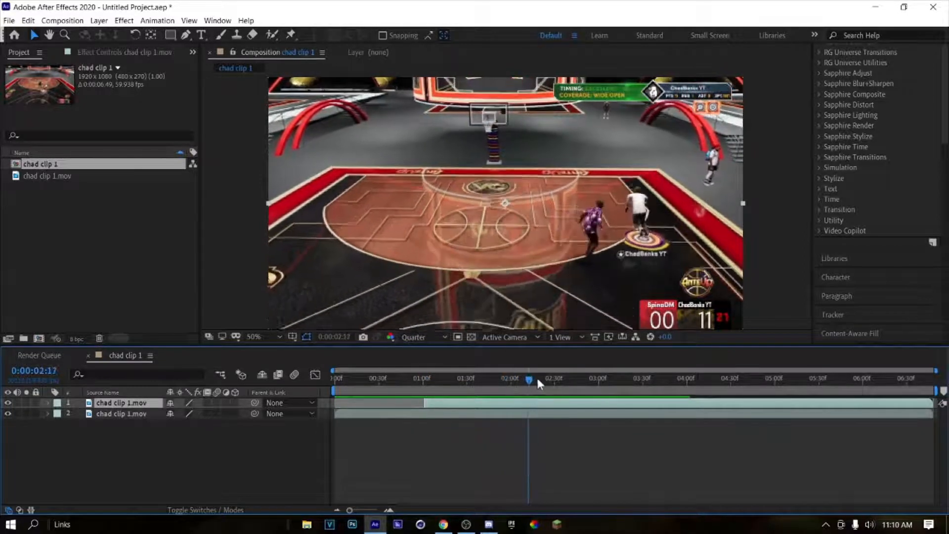
pyautogui.hotkey('ctrl', 'shift', 'd')
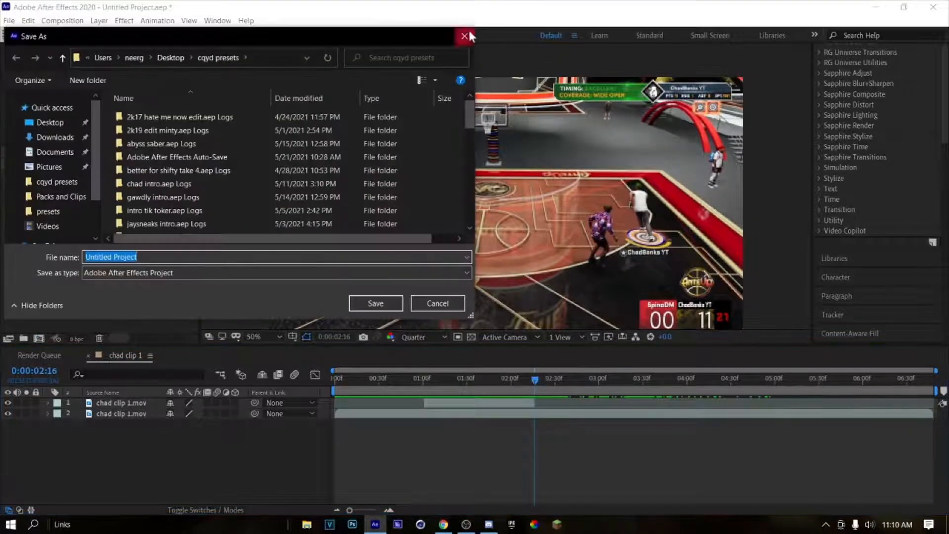
pyautogui.click(465, 35)
# Step: Return to the trimmed copy's start at 0:00:01:01 and parent it to the full-length clip below
pyautogui.moveTo(571, 411); pyautogui.dragTo(431, 408)
pyautogui.click(431, 404)
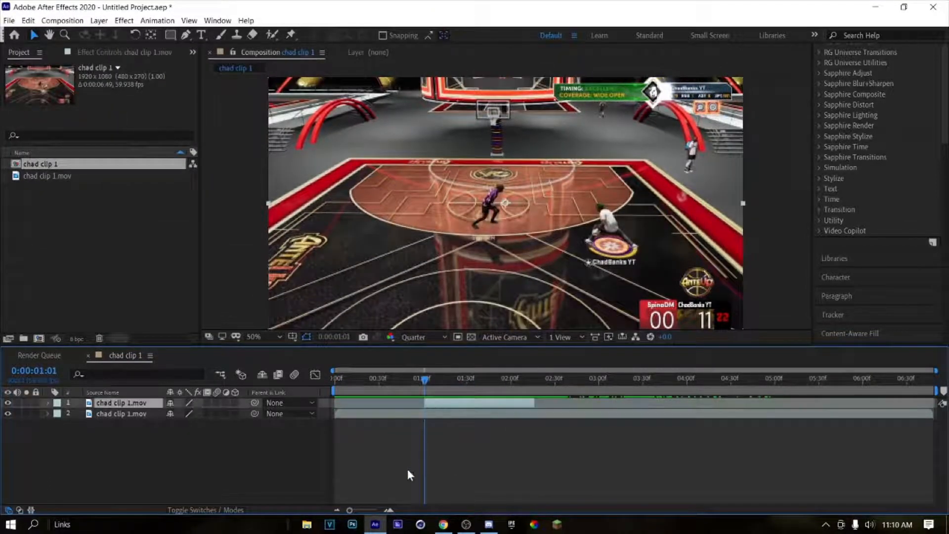
pyautogui.click(392, 509)
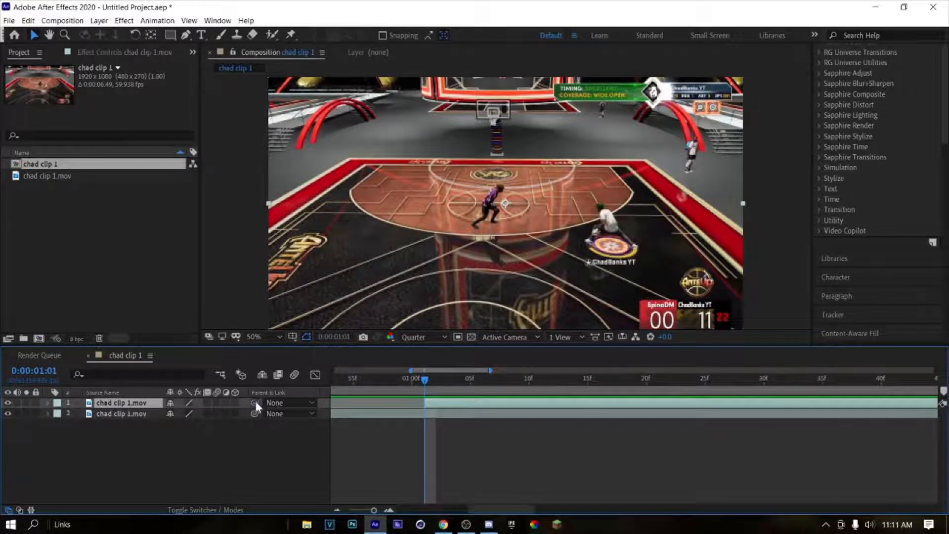
pyautogui.moveTo(255, 403); pyautogui.dragTo(102, 411)
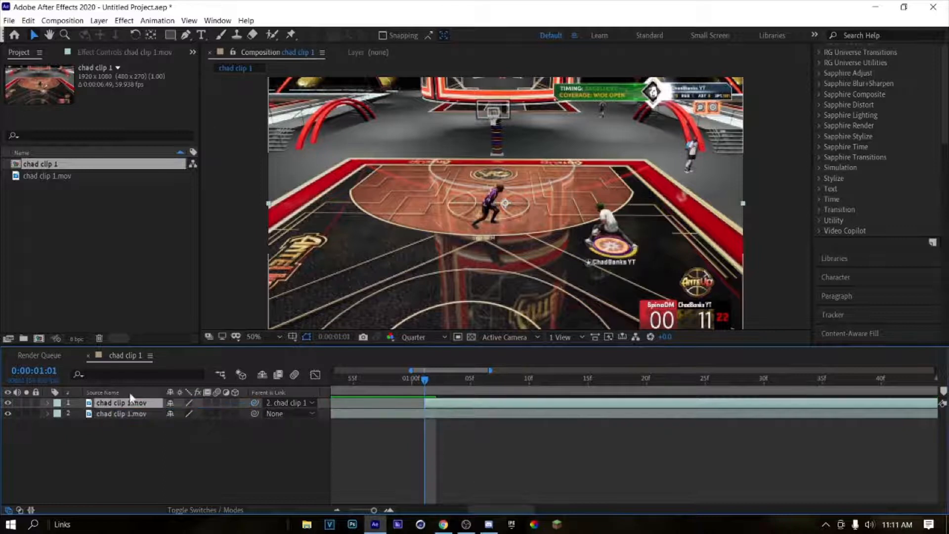
# Step: Add an opacity keyframe of 70% to the trimmed copy at 0:00:01:01
pyautogui.click(48, 403)
pyautogui.click(57, 414)
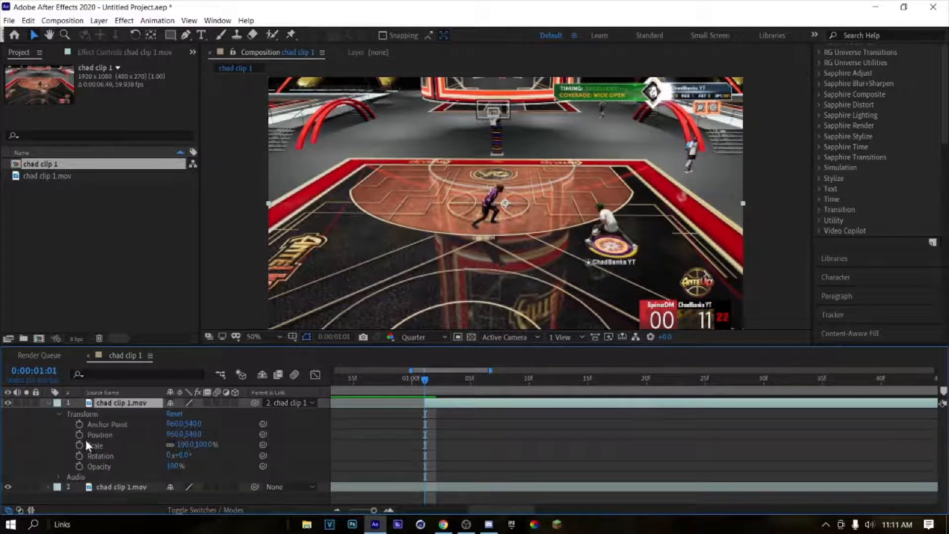
pyautogui.click(78, 466)
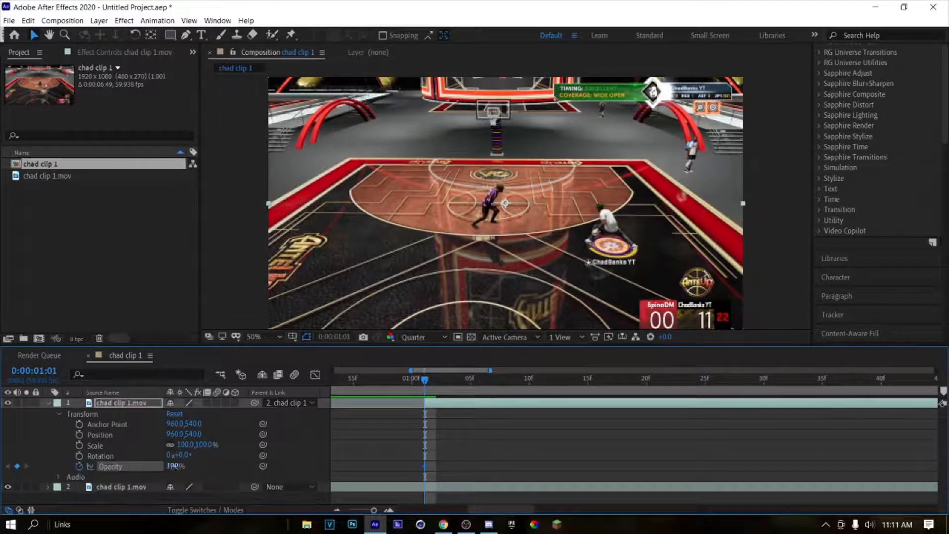
pyautogui.hotkey('ctrl', 's')
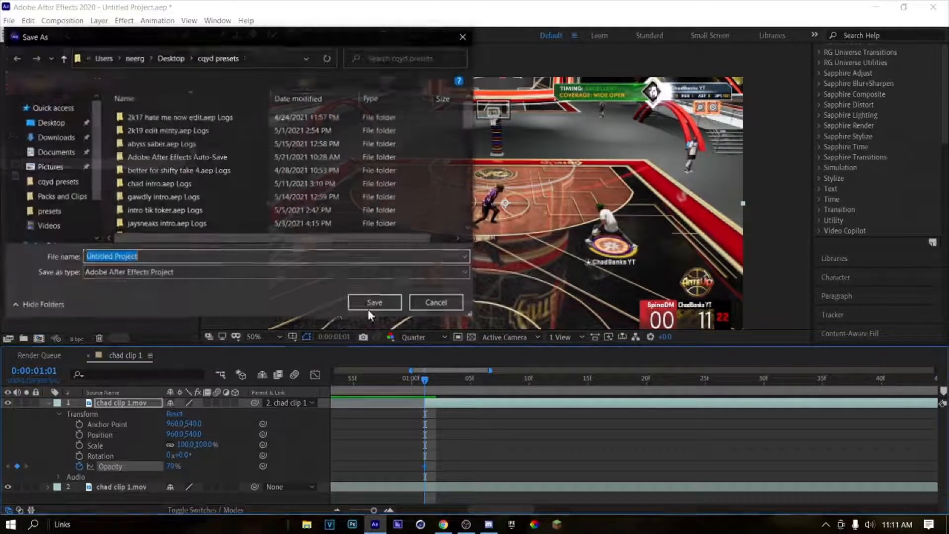
pyautogui.click(447, 306)
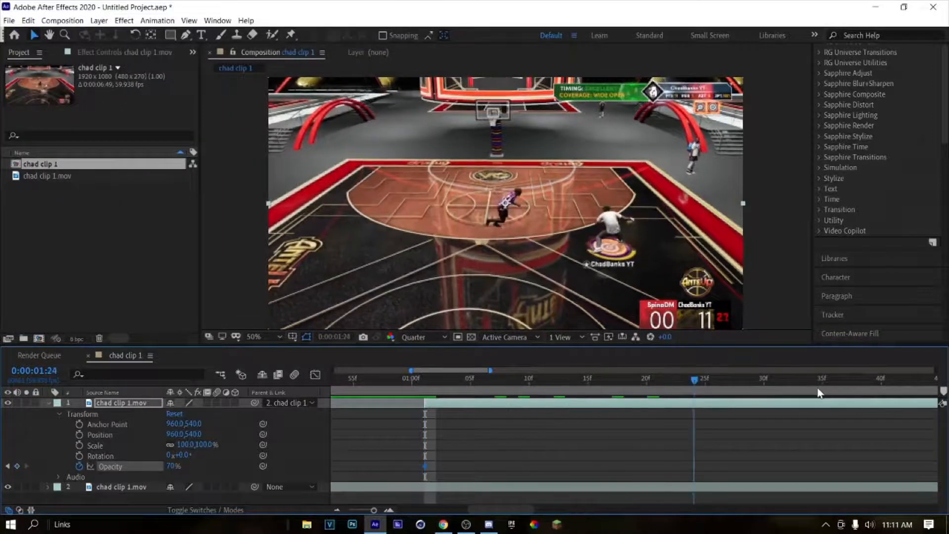
# Step: Keyframe the trimmed copy's opacity to 0% at its end, 0:00:02:16, and play back the fade
pyautogui.moveTo(785, 405); pyautogui.dragTo(774, 405)
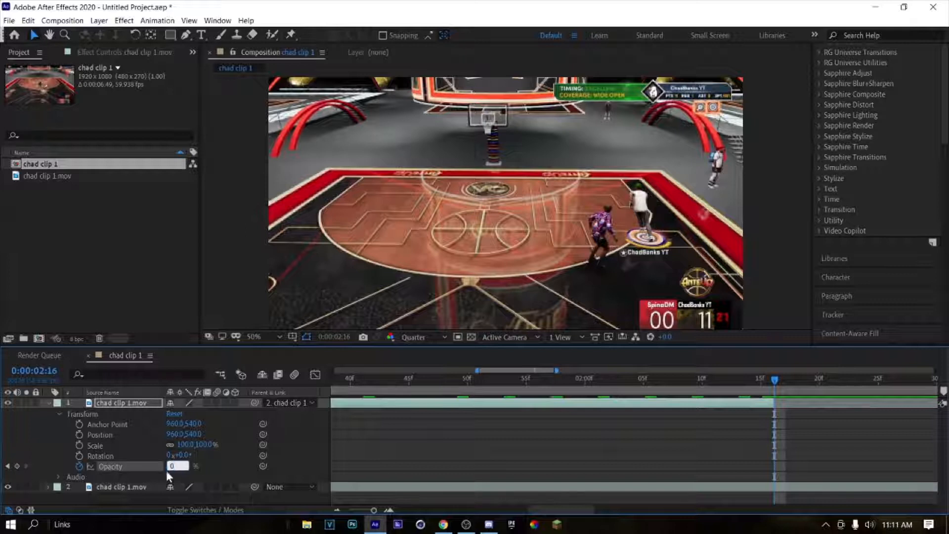
pyautogui.press('Return')
pyautogui.press('space')
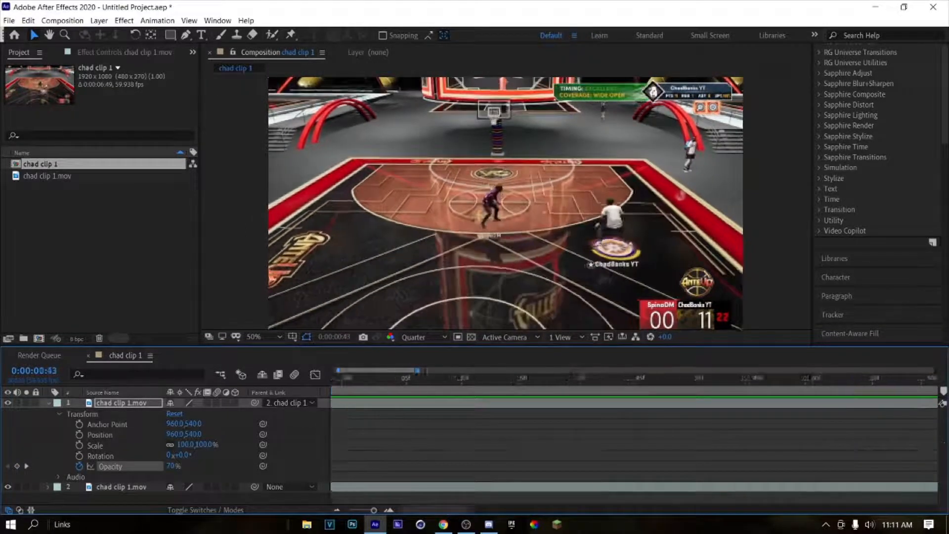
pyautogui.press('space')
# Step: At 0:00:01:01, scale the trimmed copy up to 168% and reposition it to 983, 546
pyautogui.moveTo(869, 379); pyautogui.dragTo(823, 437)
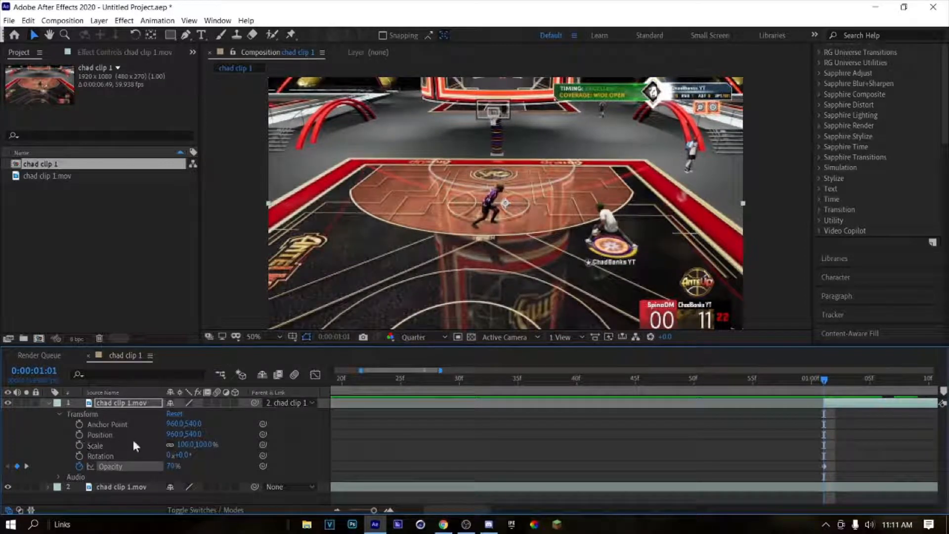
pyautogui.moveTo(183, 435); pyautogui.dragTo(252, 444)
pyautogui.moveTo(182, 446); pyautogui.dragTo(216, 448)
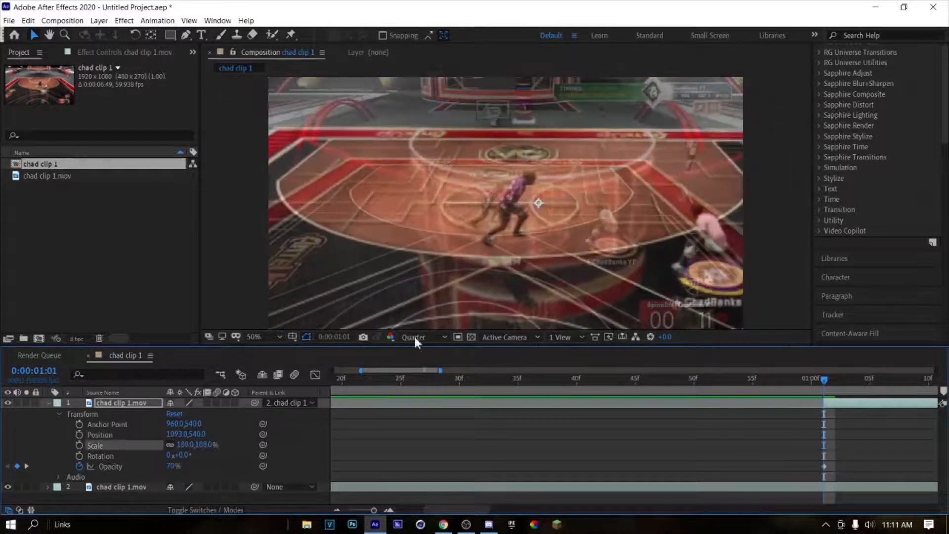
pyautogui.moveTo(619, 269); pyautogui.dragTo(591, 271)
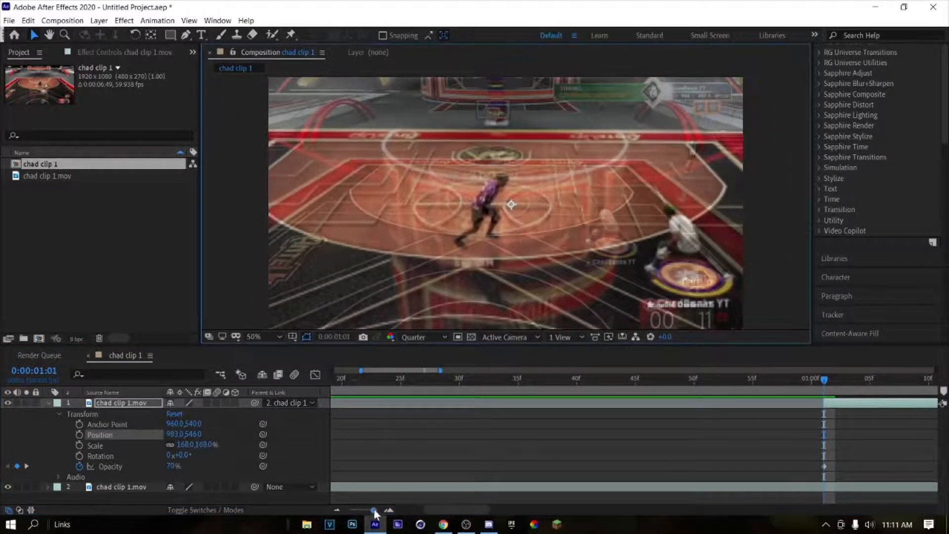
# Step: Play back the composition around the trimmed copy to review the enlarged, fading overlay
pyautogui.moveTo(373, 510); pyautogui.dragTo(349, 509)
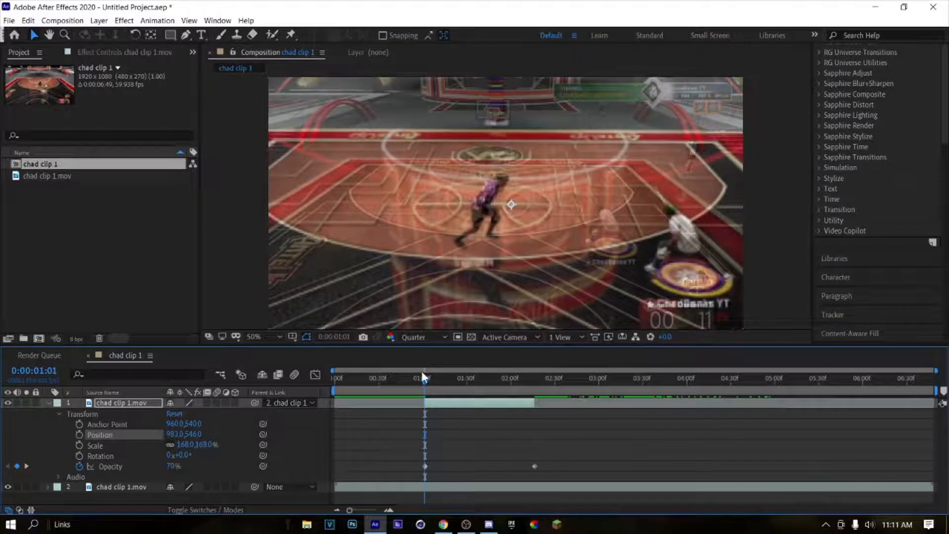
pyautogui.click(383, 379)
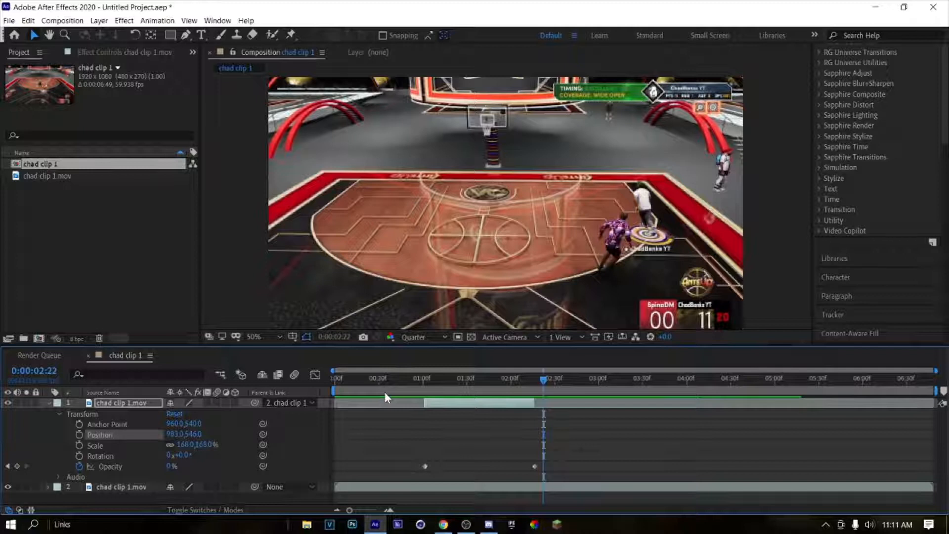
pyautogui.click(392, 389)
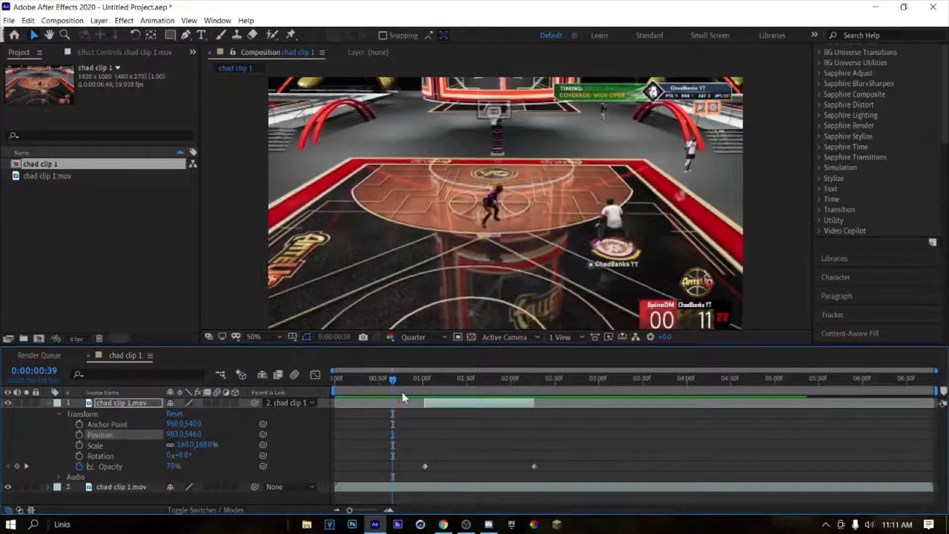
pyautogui.moveTo(531, 388); pyautogui.dragTo(389, 403)
pyautogui.press('space')
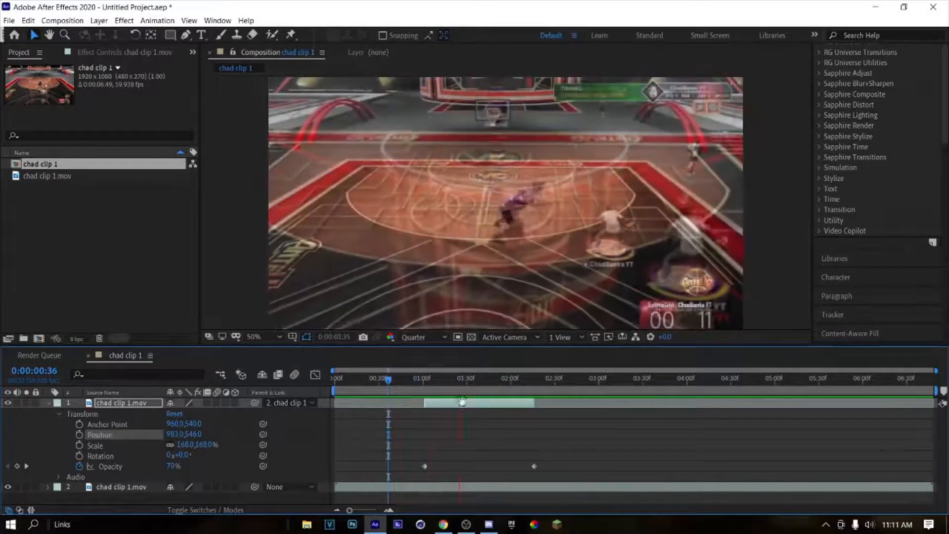
# Step: Add an adjustment layer above the clips, split it at 0:00:01:01 and delete its earlier part
pyautogui.moveTo(467, 381); pyautogui.dragTo(426, 396)
pyautogui.click(388, 510)
pyautogui.click(388, 510)
pyautogui.click(388, 510)
pyautogui.click(388, 510)
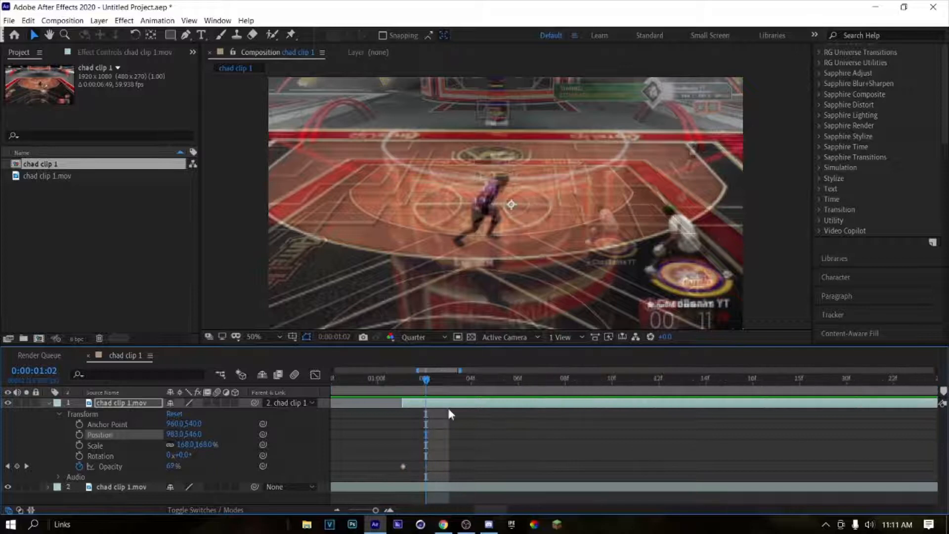
pyautogui.click(410, 388)
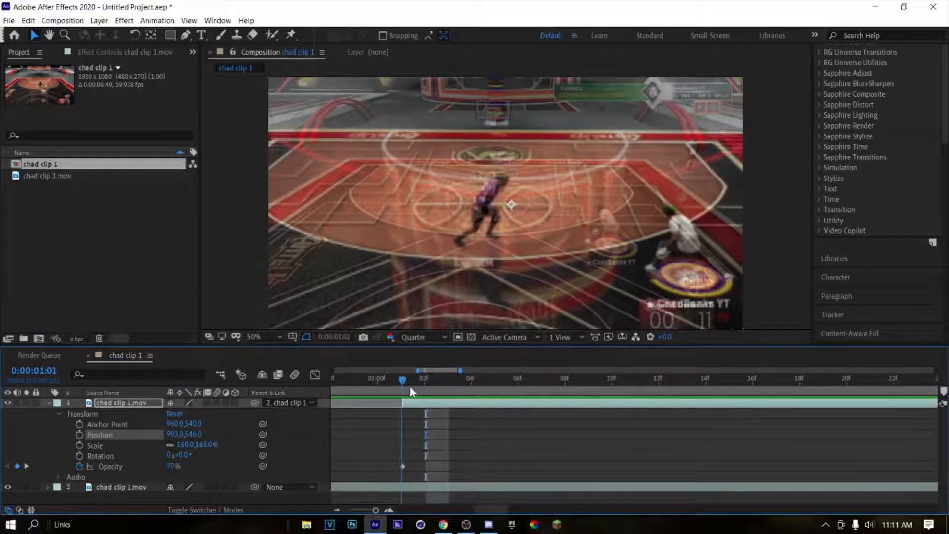
pyautogui.click(48, 402)
pyautogui.hotkey('ctrl', 'alt', 'y')
pyautogui.hotkey('ctrl', 'd')
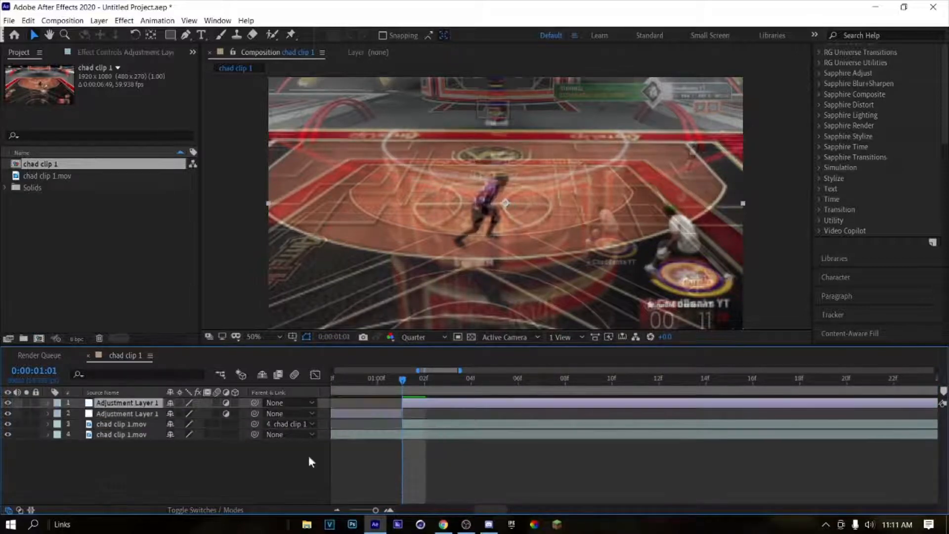
pyautogui.click(365, 413)
pyautogui.press('Delete')
pyautogui.hotkey('ctrl', 's')
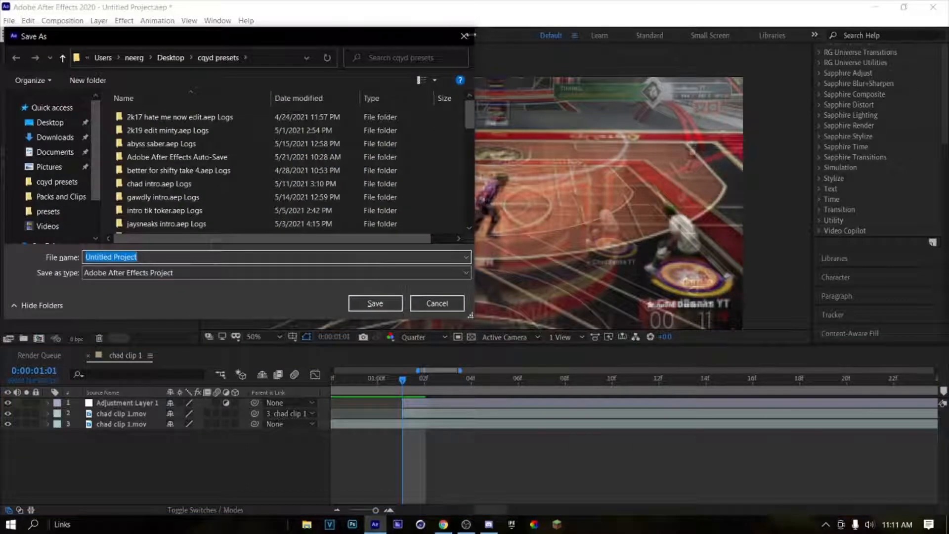
pyautogui.click(465, 36)
# Step: Apply the PLEASE WORK animation preset to the adjustment layer
pyautogui.click(157, 20)
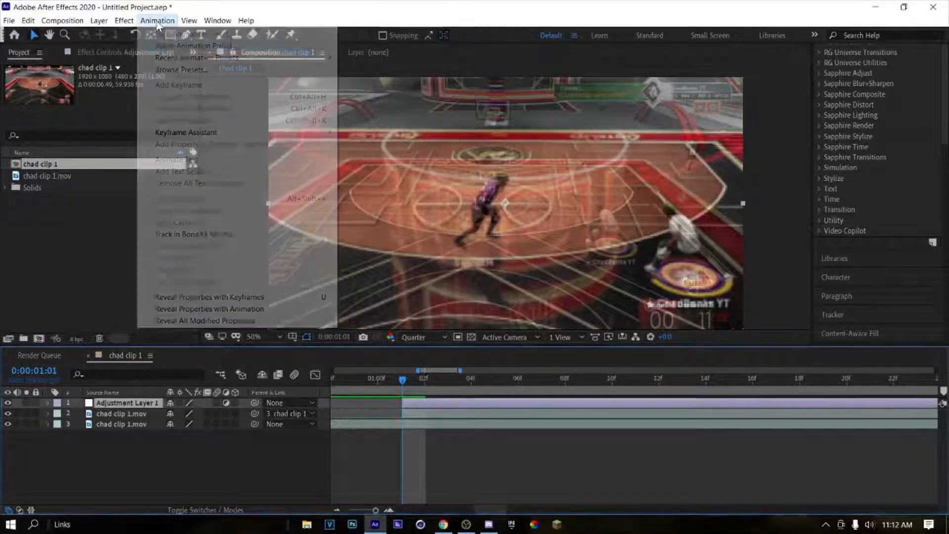
pyautogui.click(183, 45)
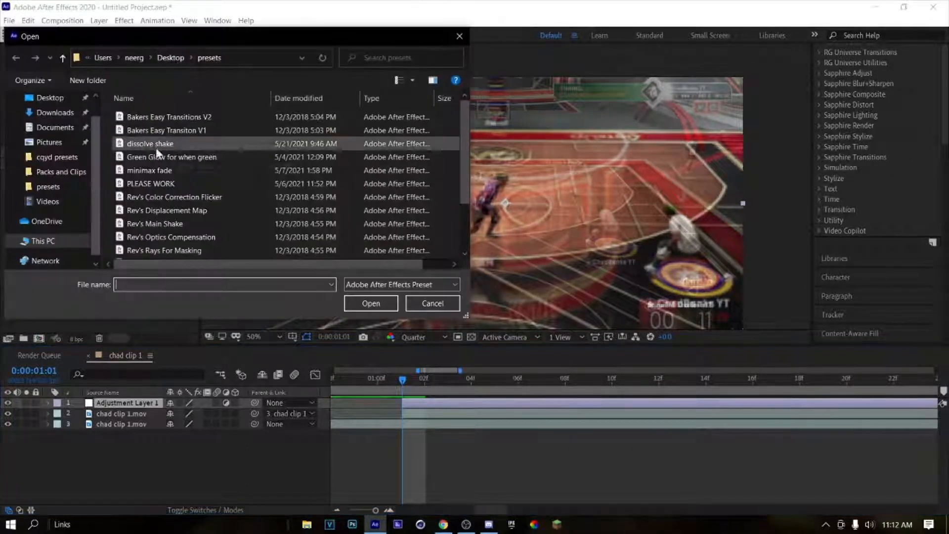
pyautogui.click(151, 183)
pyautogui.click(370, 303)
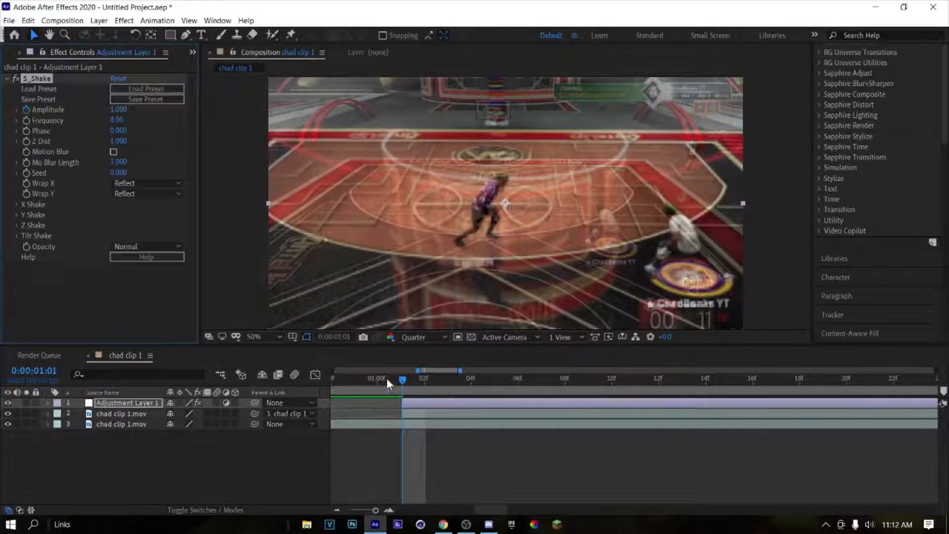
# Step: Reveal the adjustment layer's shake keyframes, shift the layer about one frame earlier and preview the shake
pyautogui.press('u')
pyautogui.moveTo(445, 402); pyautogui.dragTo(337, 381)
pyautogui.press('space')
pyautogui.press('space')
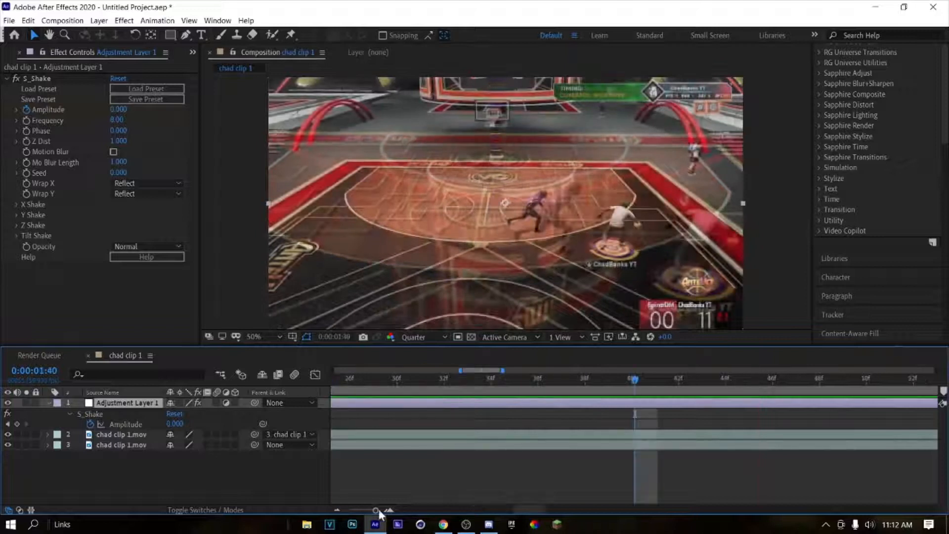
pyautogui.moveTo(378, 512); pyautogui.dragTo(371, 513)
pyautogui.click(46, 402)
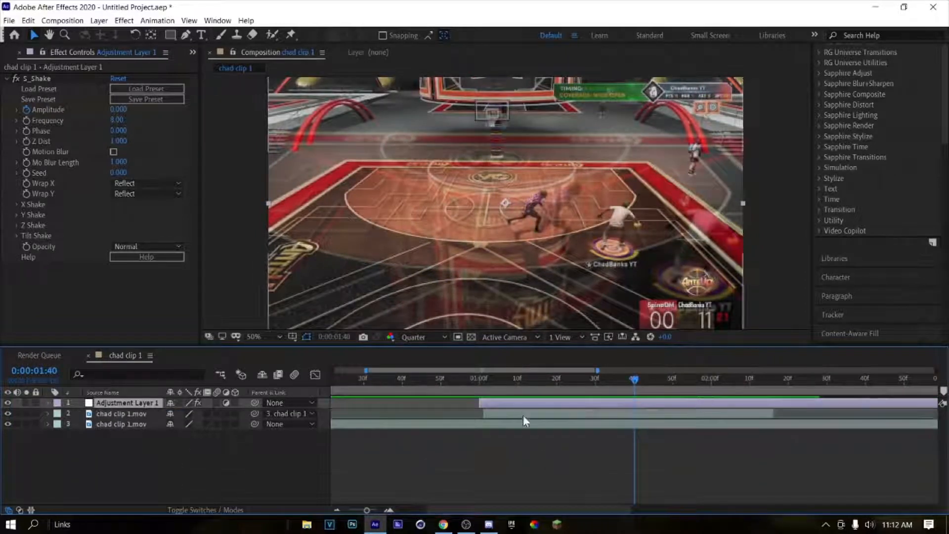
# Step: Reveal the trimmed copy's opacity keyframes and display them as a value graph in the Graph Editor
pyautogui.click(523, 415)
pyautogui.press('t')
pyautogui.moveTo(771, 426); pyautogui.dragTo(328, 450)
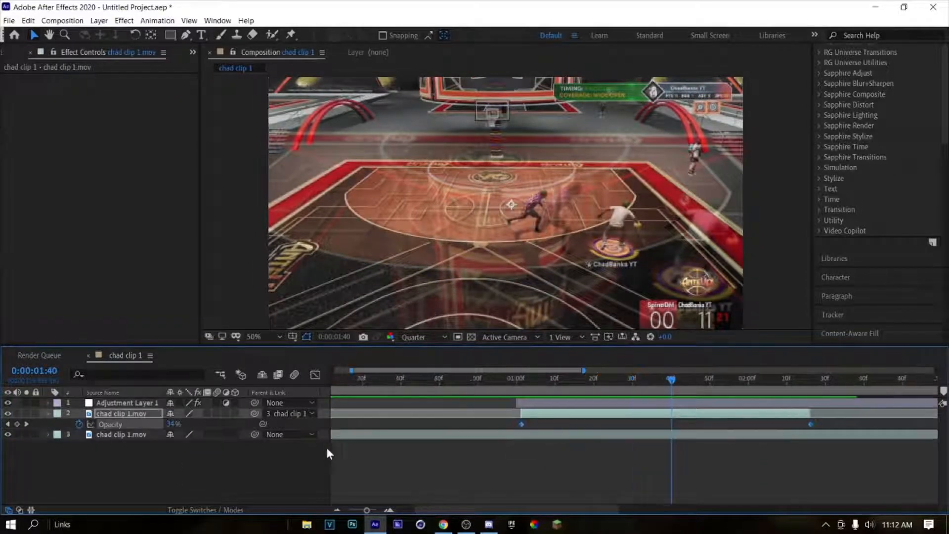
pyautogui.click(314, 376)
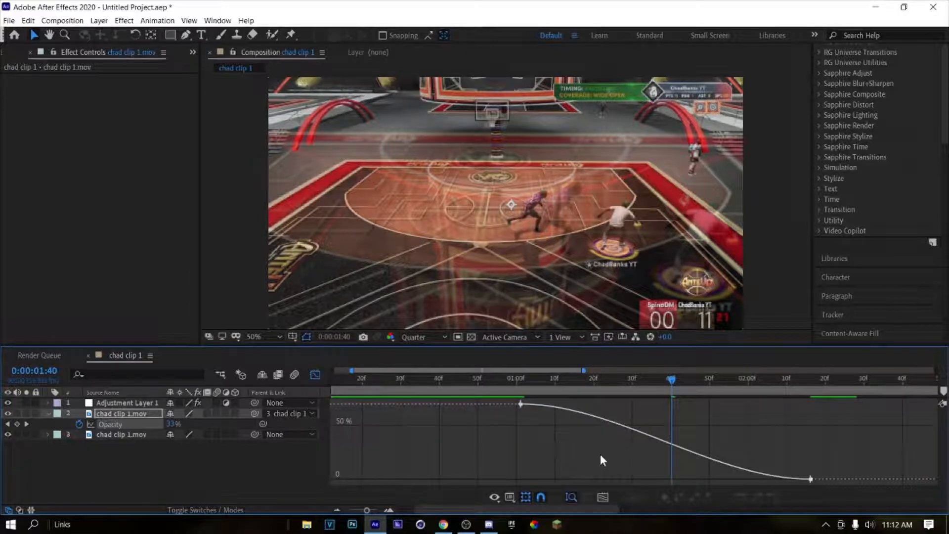
pyautogui.rightClick(579, 425)
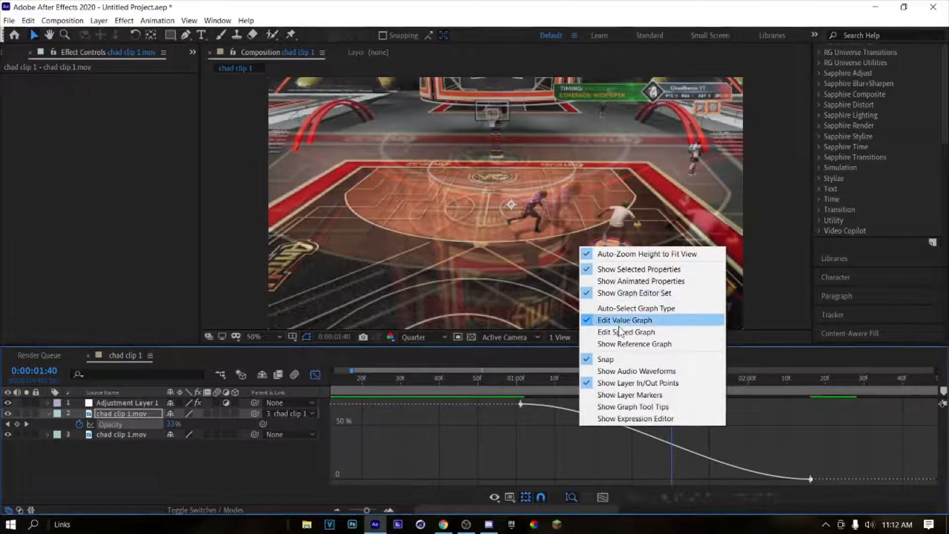
pyautogui.click(791, 416)
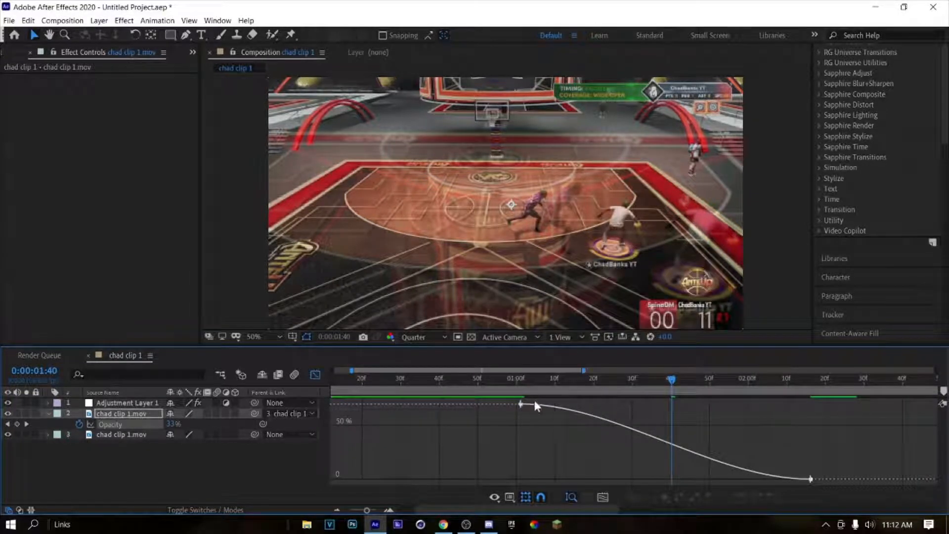
# Step: Reshape the opacity curve so it drops steeply from the first keyframe and eases out gradually into the last one
pyautogui.click(552, 407)
pyautogui.moveTo(617, 406); pyautogui.dragTo(521, 405)
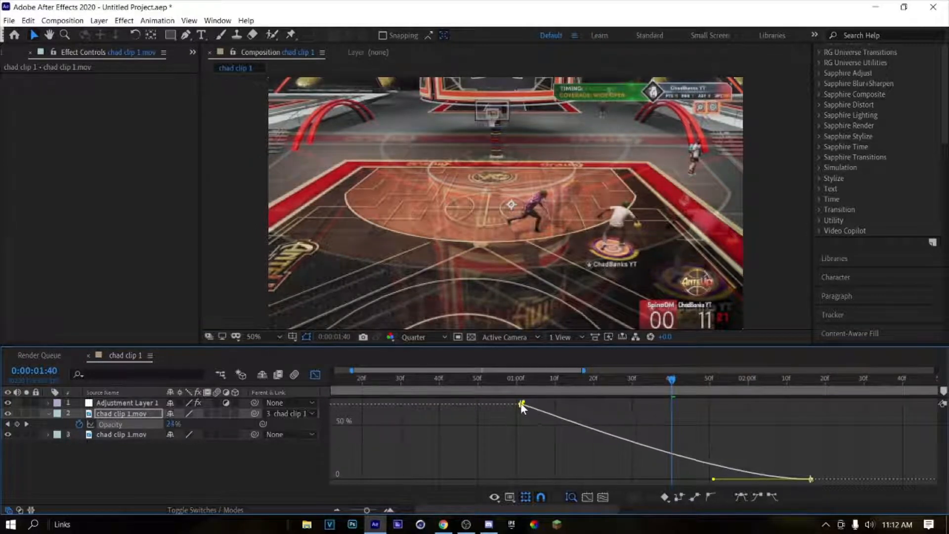
pyautogui.moveTo(710, 481); pyautogui.dragTo(830, 482)
pyautogui.moveTo(713, 481); pyautogui.dragTo(645, 480)
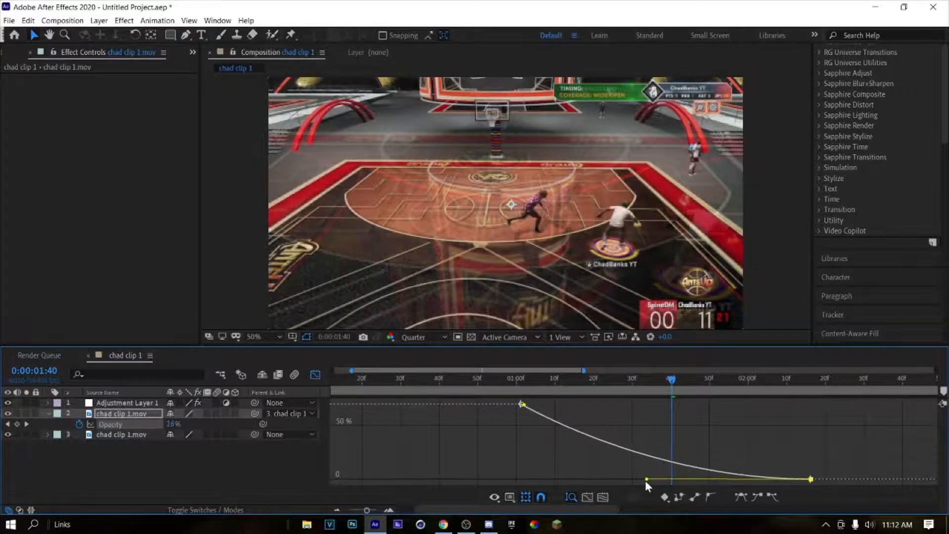
pyautogui.hotkey('ctrl', 's')
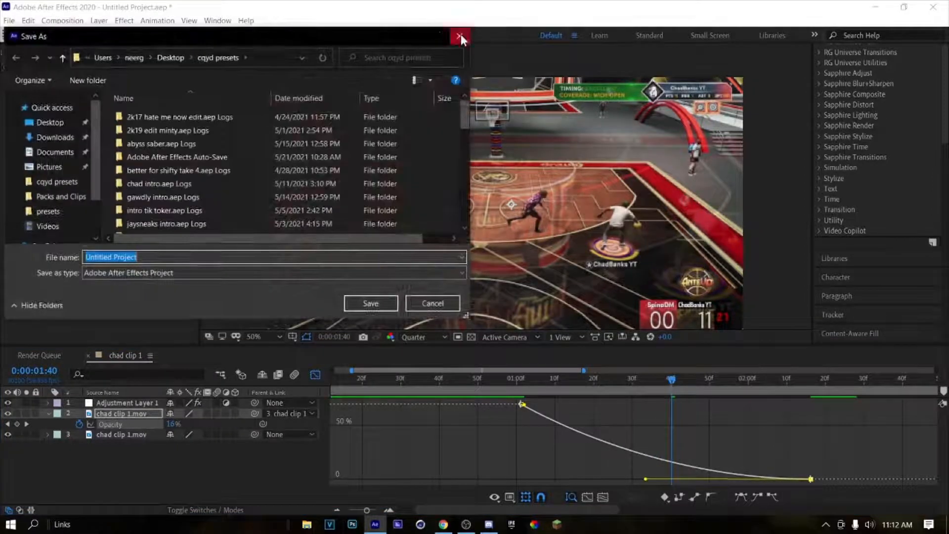
pyautogui.click(460, 37)
# Step: Preview the reshaped fade, return to the layer bar view, collapse the opacity property and play the composition from the beginning
pyautogui.click(426, 393)
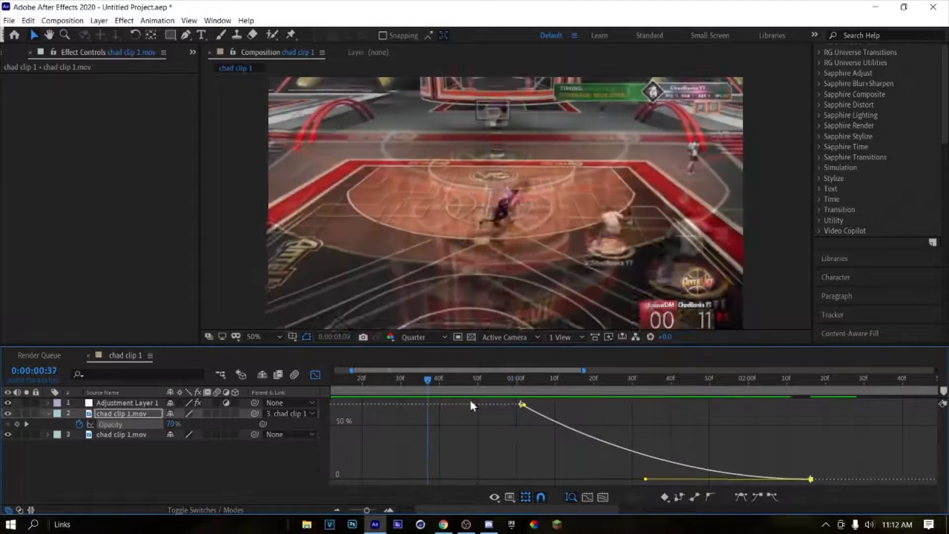
pyautogui.press('space')
pyautogui.click(315, 374)
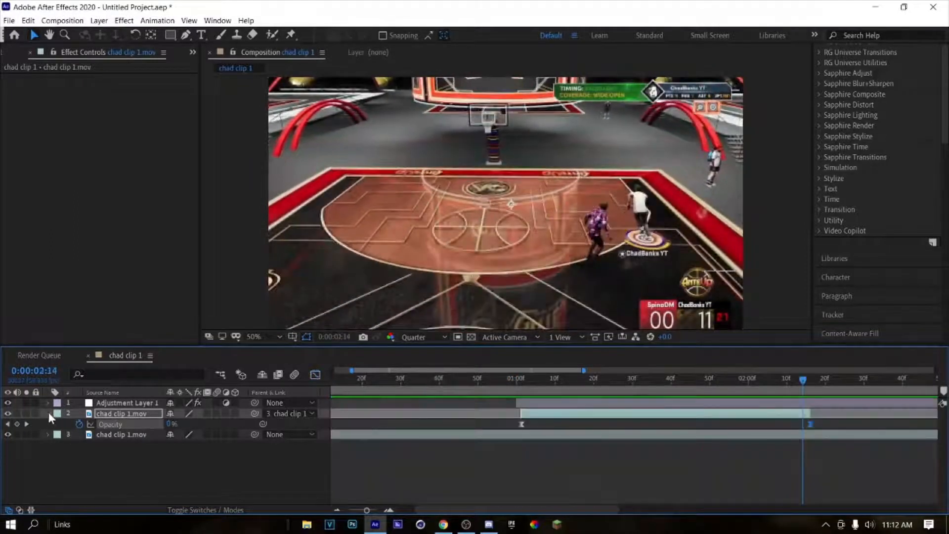
pyautogui.click(49, 413)
pyautogui.moveTo(358, 510); pyautogui.dragTo(345, 511)
pyautogui.moveTo(530, 379); pyautogui.dragTo(191, 382)
pyautogui.press('space')
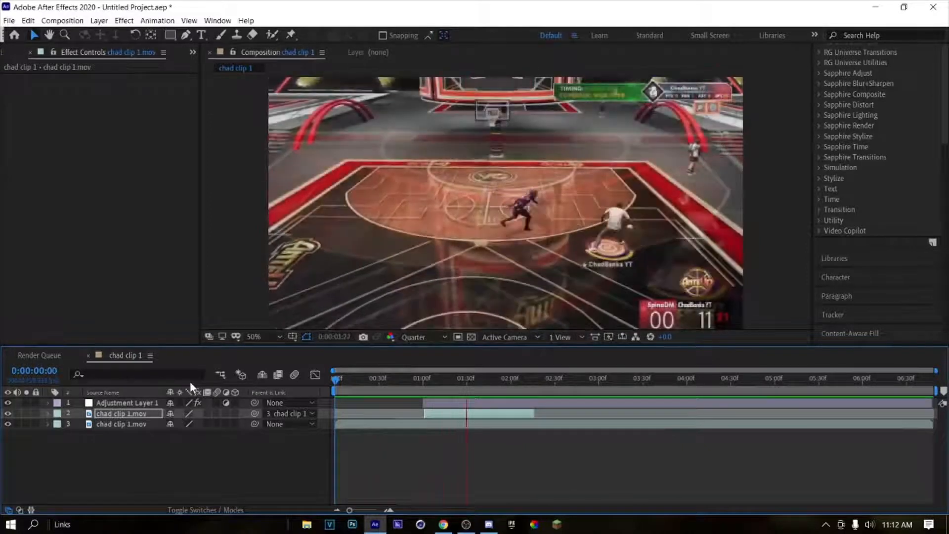
pyautogui.press('space')
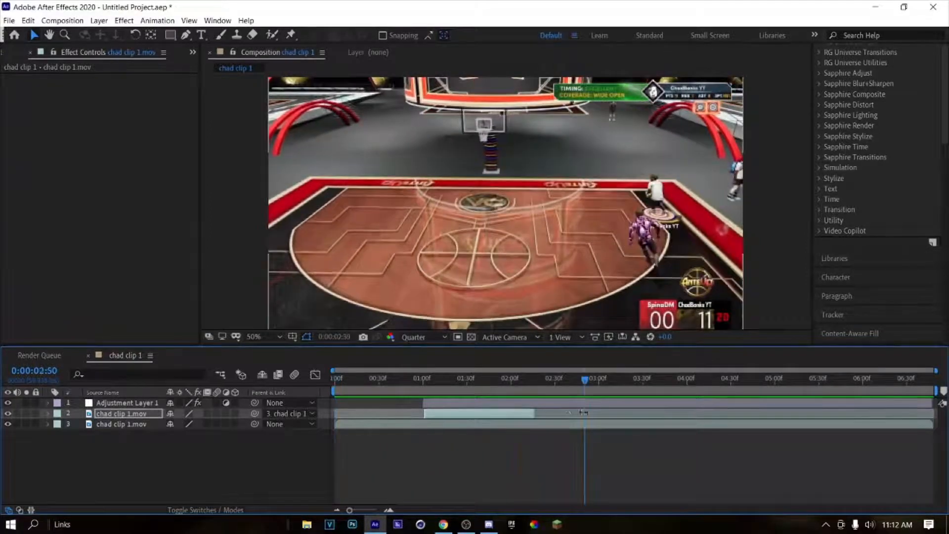
# Step: Add a second adjustment layer above the others, split it at 0:00:01:00 and delete its earlier part
pyautogui.moveTo(574, 382); pyautogui.dragTo(424, 413)
pyautogui.click(389, 510)
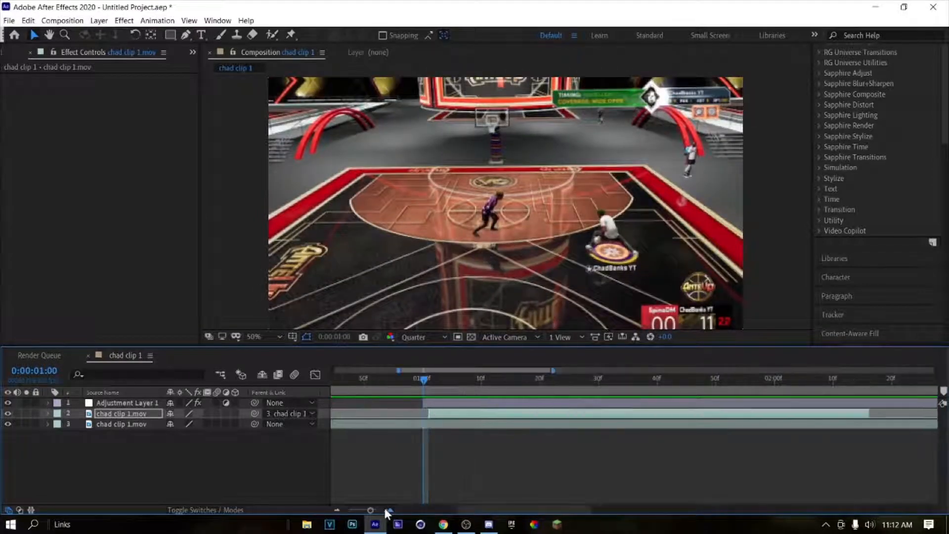
pyautogui.click(389, 509)
pyautogui.click(426, 402)
pyautogui.hotkey('ctrl', 'alt', 'y')
pyautogui.hotkey('ctrl', 'shift', 'd')
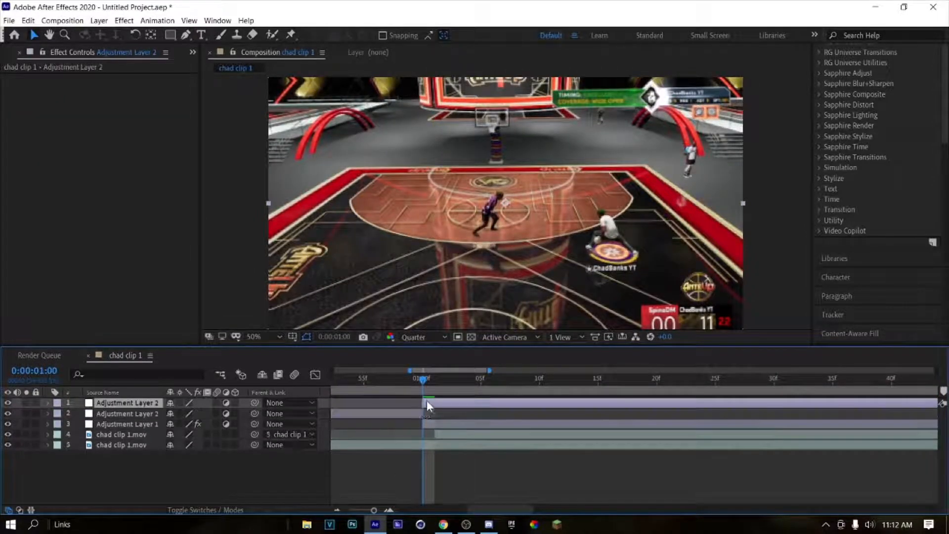
pyautogui.click(409, 414)
pyautogui.press('Delete')
pyautogui.hotkey('ctrl', 's')
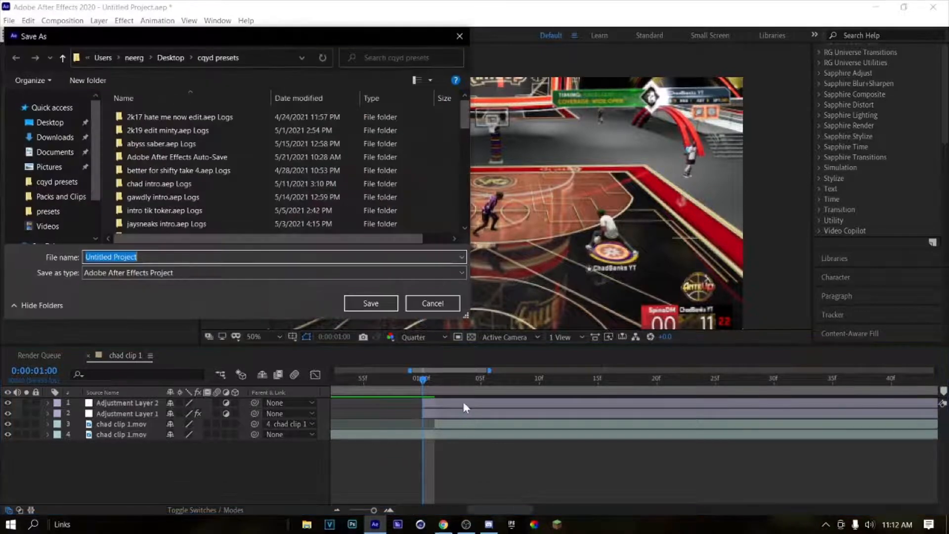
pyautogui.press('Escape')
# Step: Apply the Rev's Screen Pumps animation preset to the second adjustment layer and reveal its scale keyframes
pyautogui.click(435, 403)
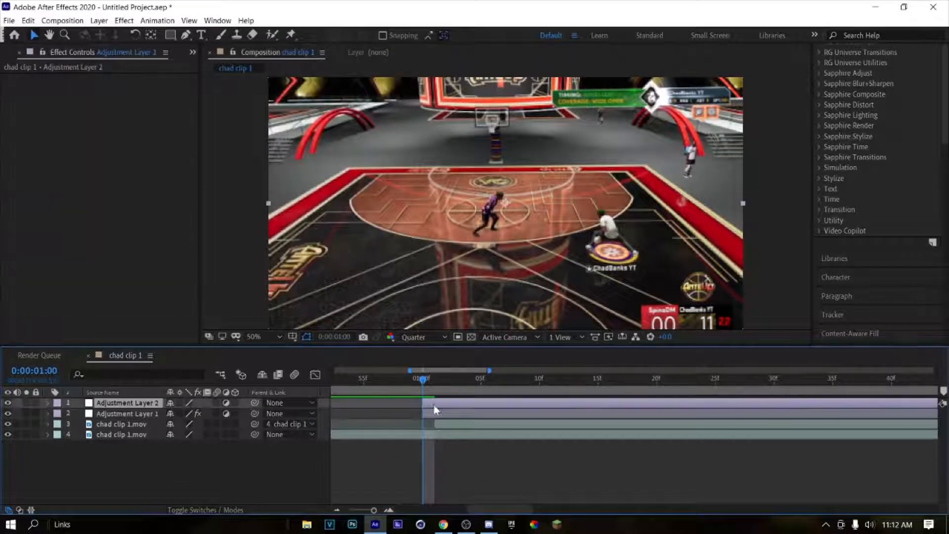
pyautogui.click(158, 20)
pyautogui.click(172, 46)
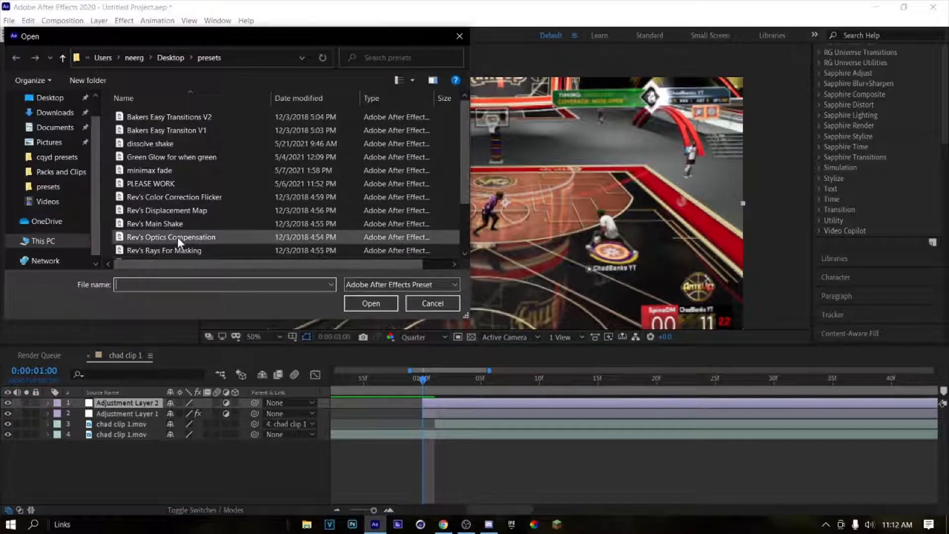
pyautogui.scroll(-2, 177, 237)
pyautogui.doubleClick(161, 212)
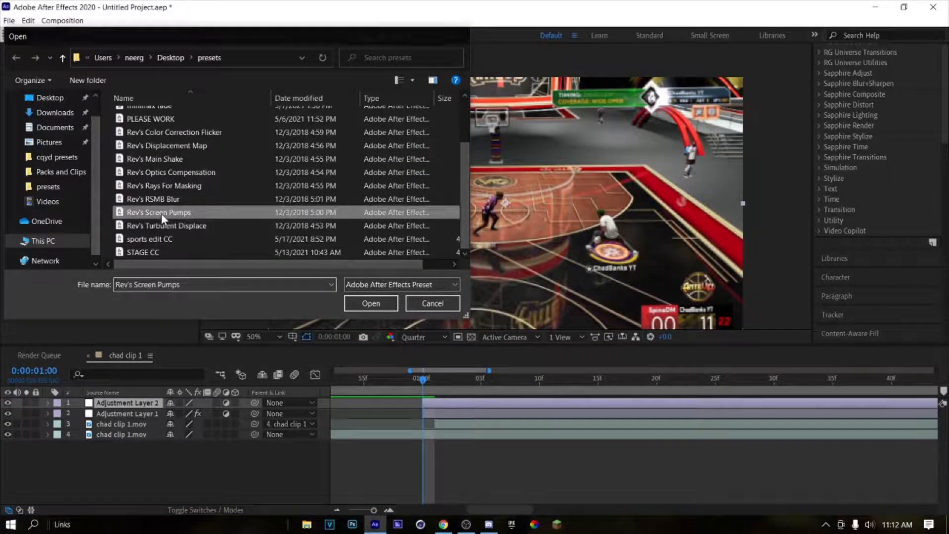
pyautogui.press('u')
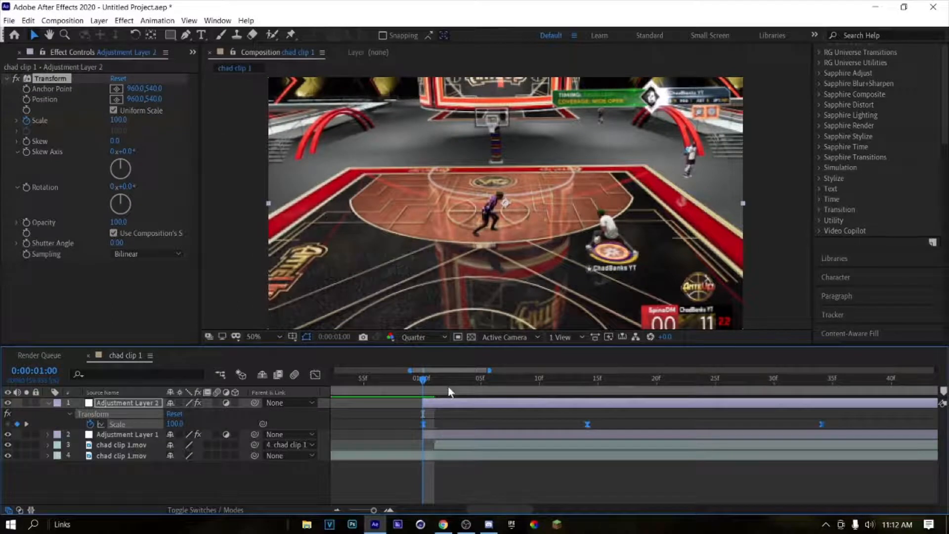
# Step: Shift the screen pump adjustment layer earlier so its middle scale keyframe falls at 0:00:01:01, and preview it
pyautogui.moveTo(452, 380); pyautogui.dragTo(435, 387)
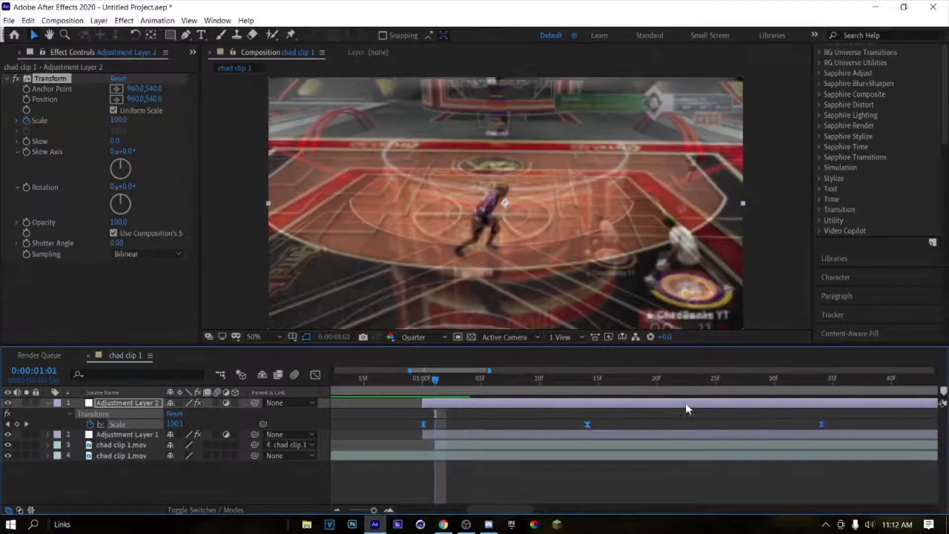
pyautogui.moveTo(657, 402); pyautogui.dragTo(505, 406)
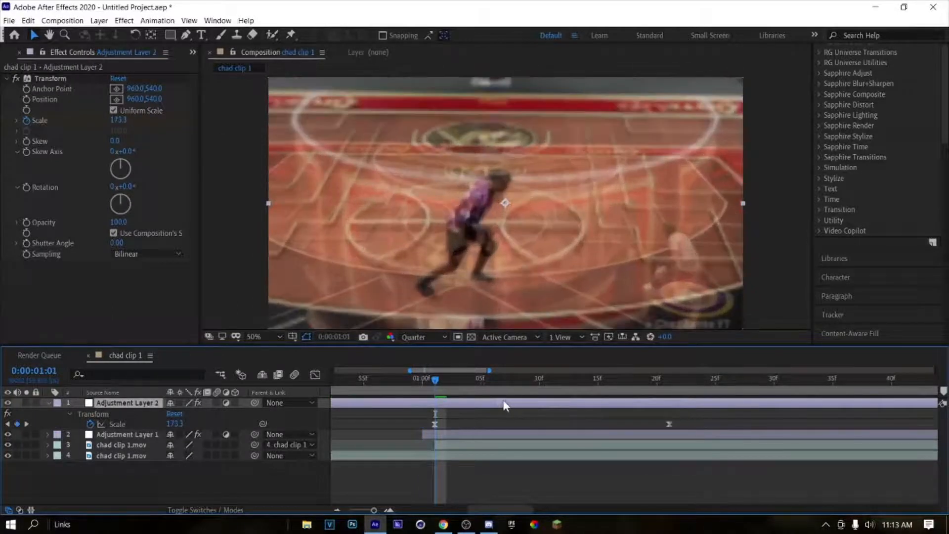
pyautogui.moveTo(443, 382); pyautogui.dragTo(426, 397)
pyautogui.press('space')
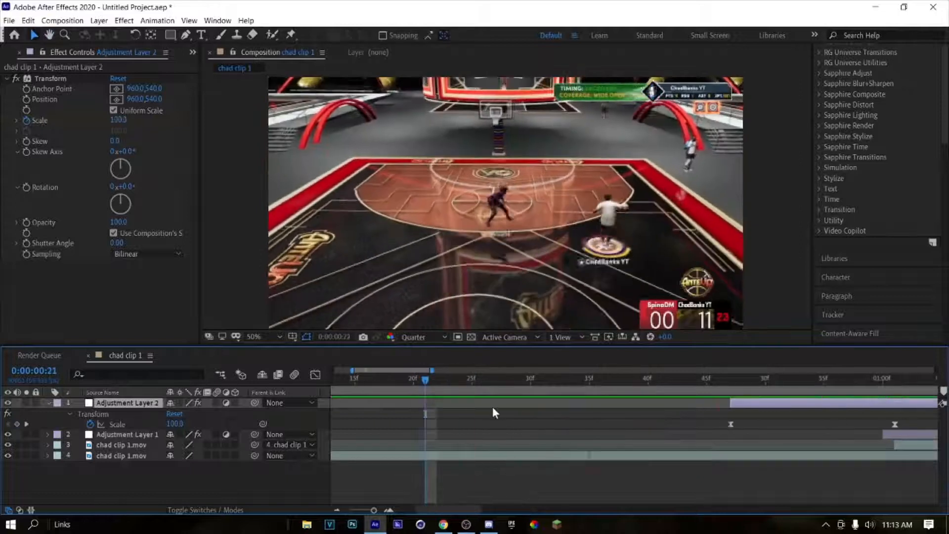
pyautogui.press('space')
# Step: Play back the section around the screen pump several times to review its timing, collapsing the layer's keyframes
pyautogui.click(336, 509)
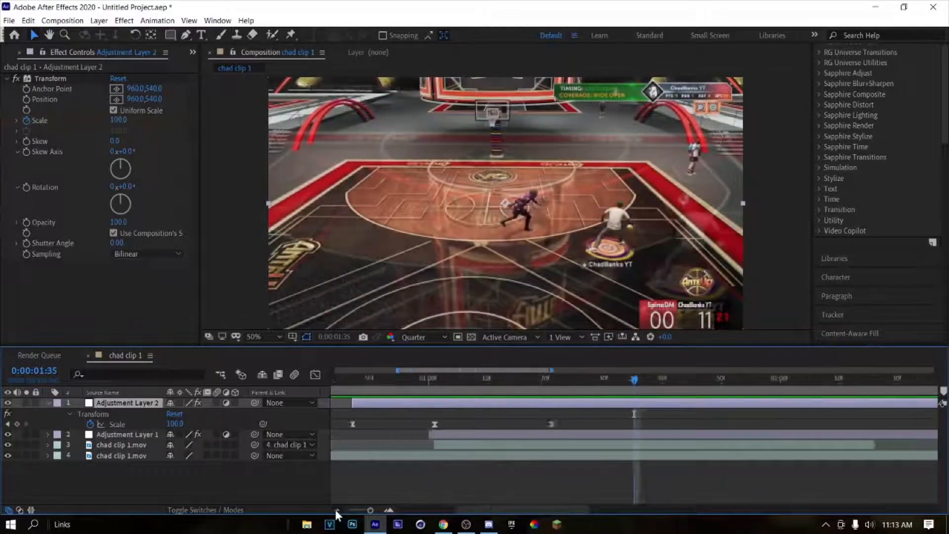
pyautogui.click(336, 509)
pyautogui.moveTo(524, 381); pyautogui.dragTo(458, 397)
pyautogui.click(412, 381)
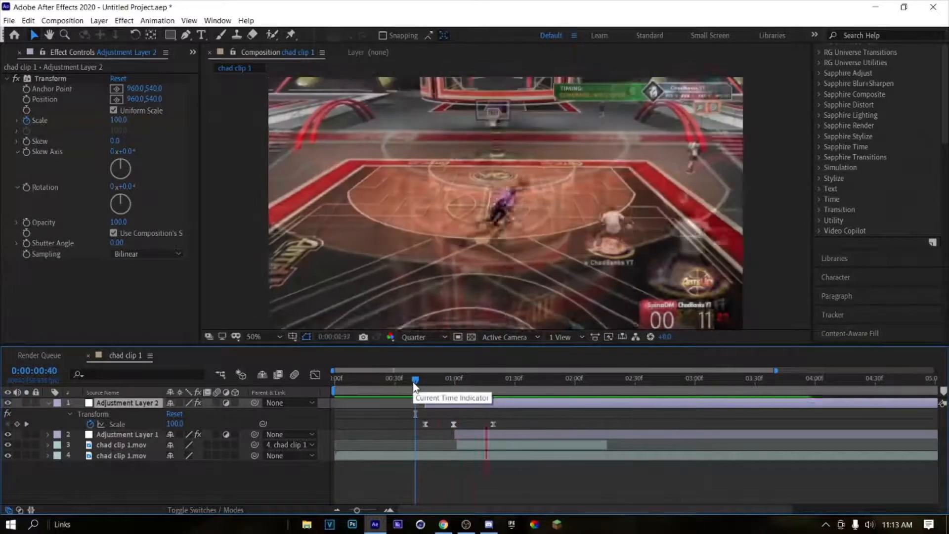
pyautogui.press('space')
pyautogui.hotkey('ctrl', 's')
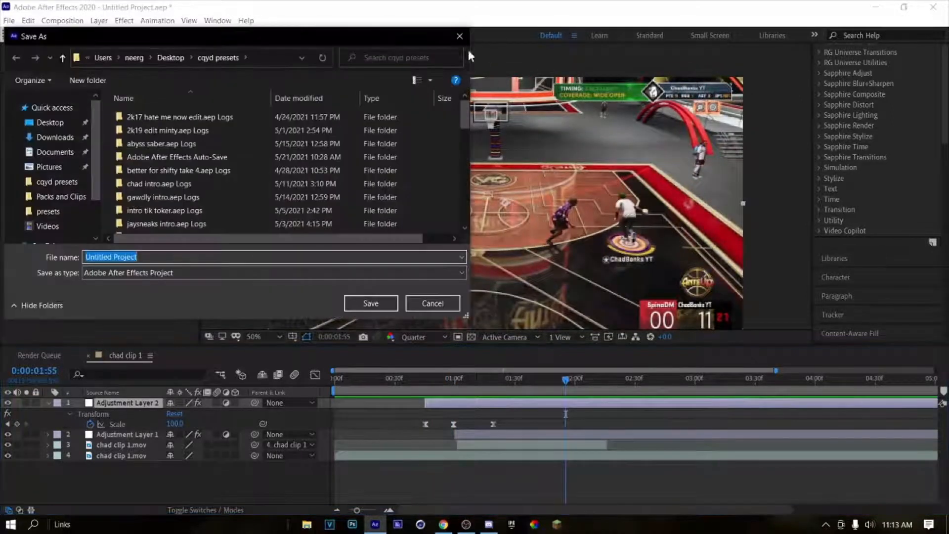
pyautogui.press('Escape')
pyautogui.press('u')
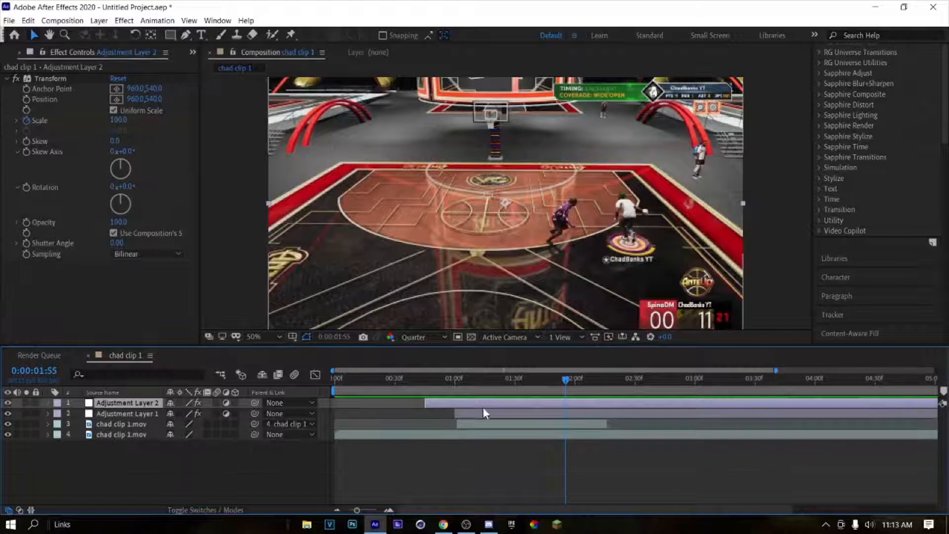
pyautogui.moveTo(572, 375); pyautogui.dragTo(376, 380)
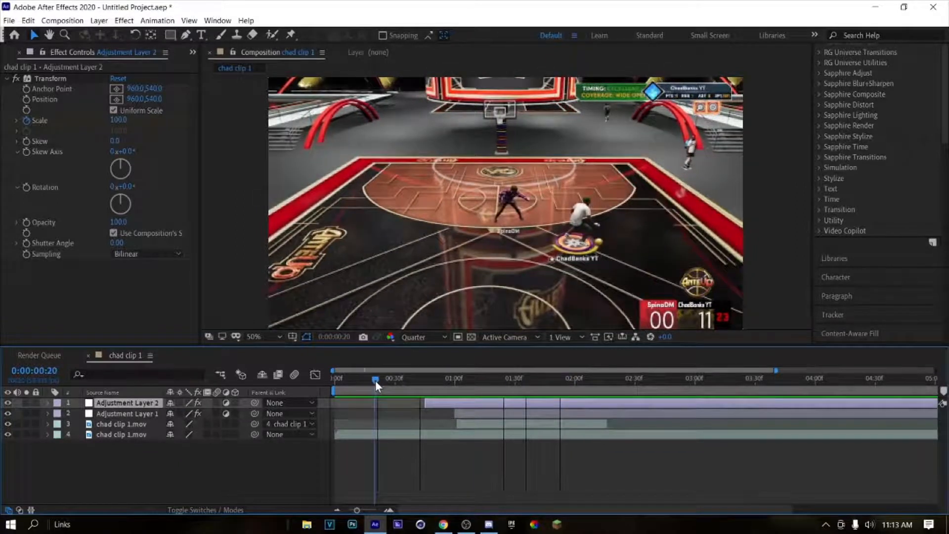
pyautogui.press('space')
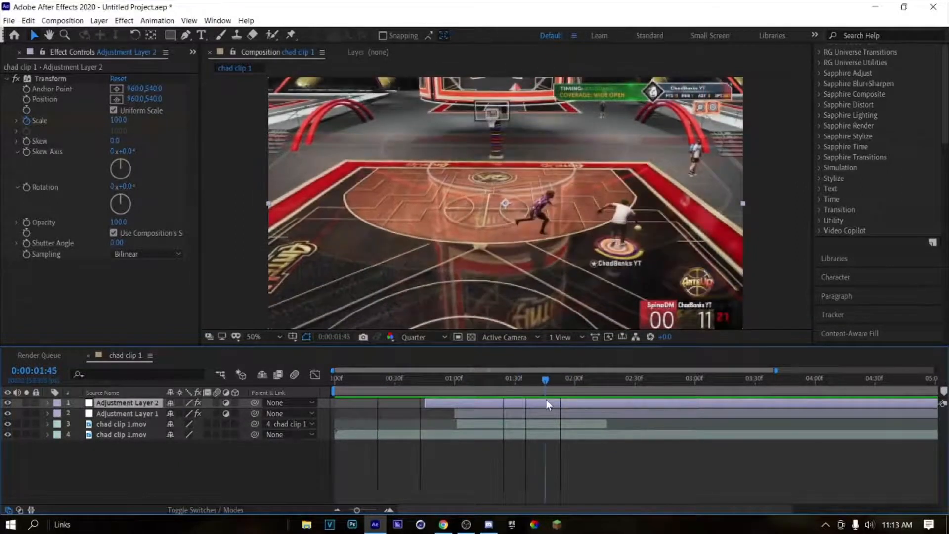
# Step: Add a third adjustment layer on top, split it at 0:00:00:45 and delete its earlier part
pyautogui.moveTo(566, 391); pyautogui.dragTo(424, 413)
pyautogui.hotkey('ctrl', 'alt', 'y')
pyautogui.hotkey('ctrl', 'shift', 'd')
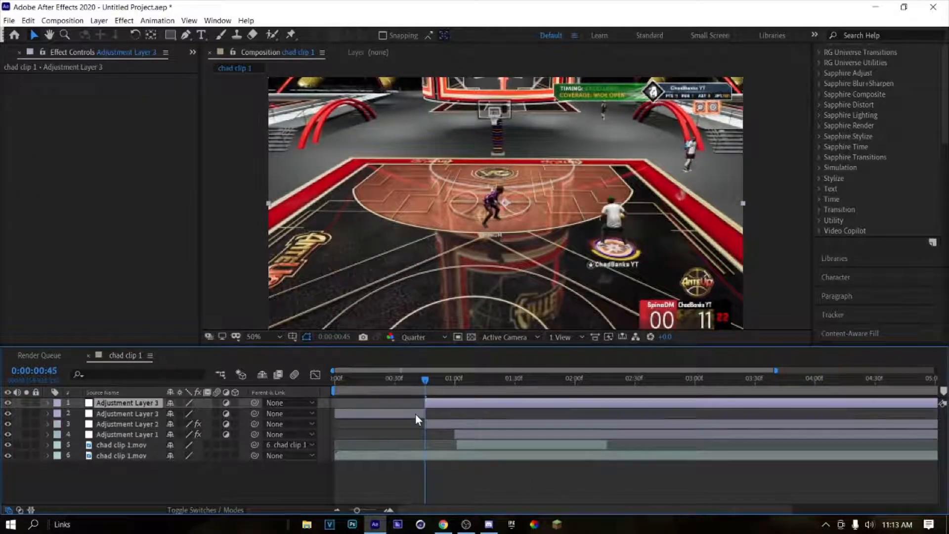
pyautogui.click(417, 413)
pyautogui.press('Delete')
pyautogui.hotkey('ctrl', 's')
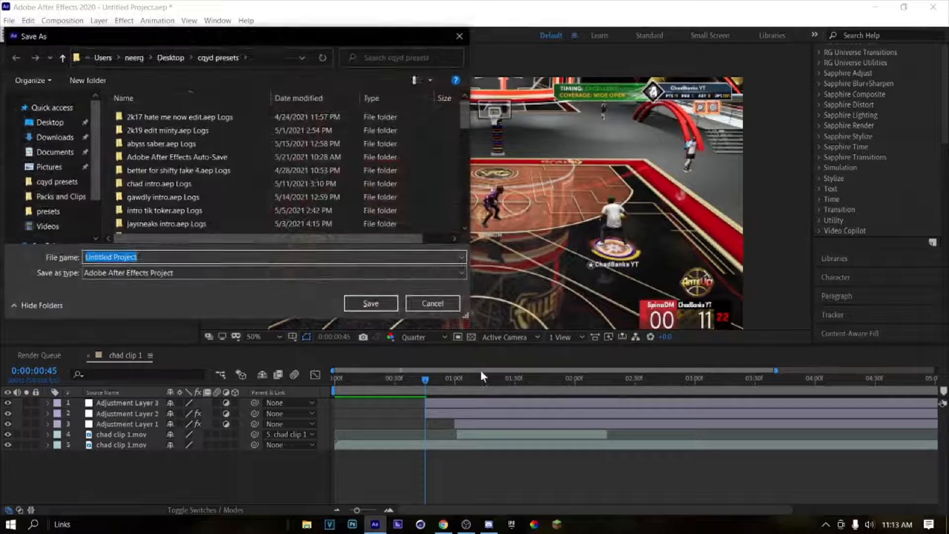
pyautogui.click(457, 36)
# Step: Find the Sapphire S_Glow effect, apply it to the third adjustment layer with a threshold of 0.5200, and preview the glow
pyautogui.click(526, 402)
pyautogui.scroll(10, 910, 130)
pyautogui.click(869, 142)
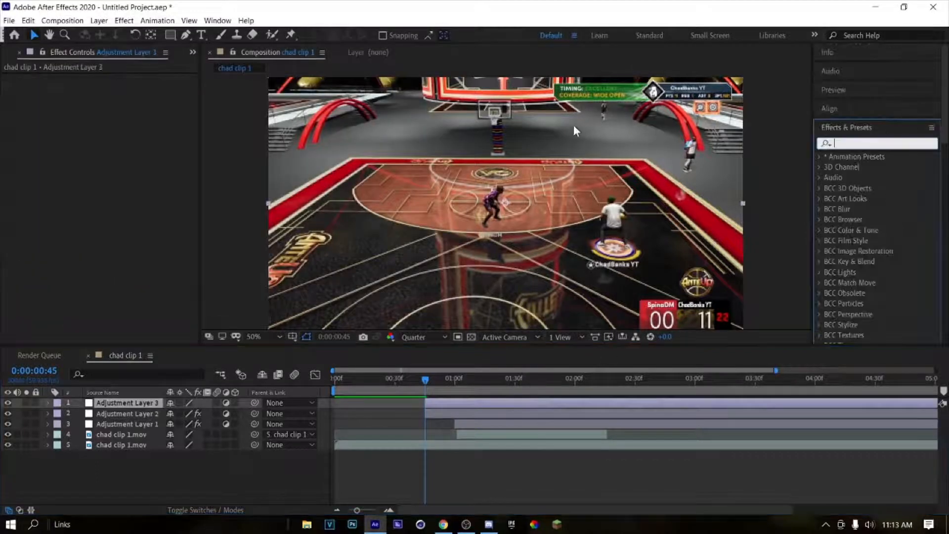
pyautogui.write('Glow')
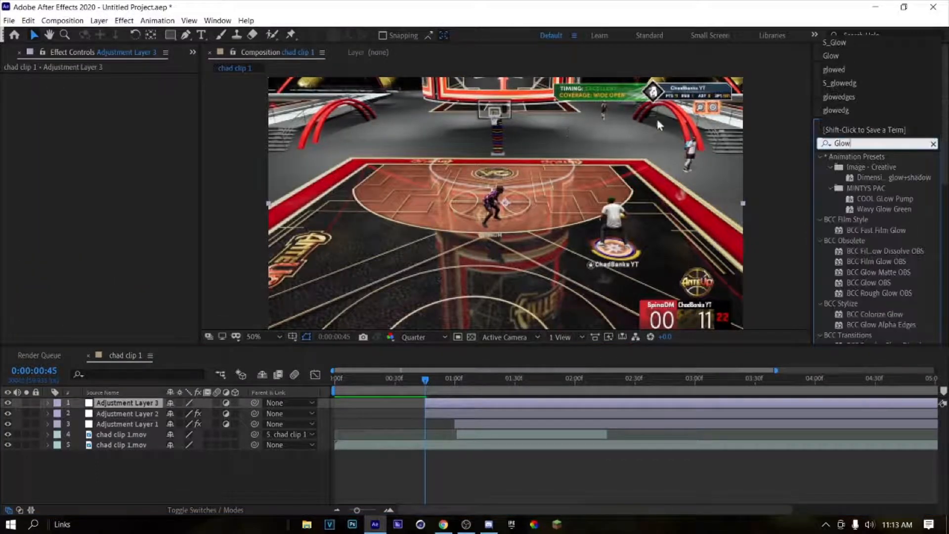
pyautogui.scroll(-3, 870, 297)
pyautogui.scroll(-3, 871, 286)
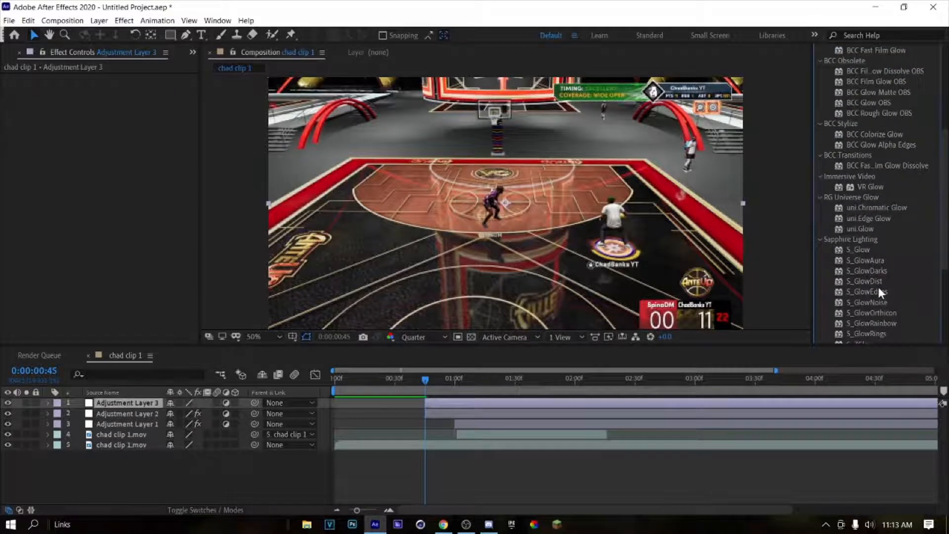
pyautogui.moveTo(862, 249); pyautogui.dragTo(452, 403)
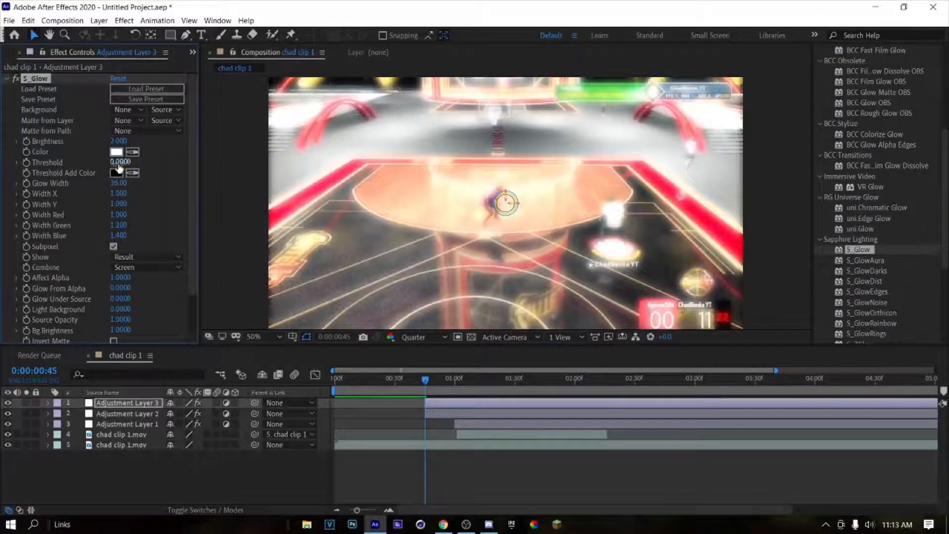
pyautogui.moveTo(119, 168); pyautogui.dragTo(152, 166)
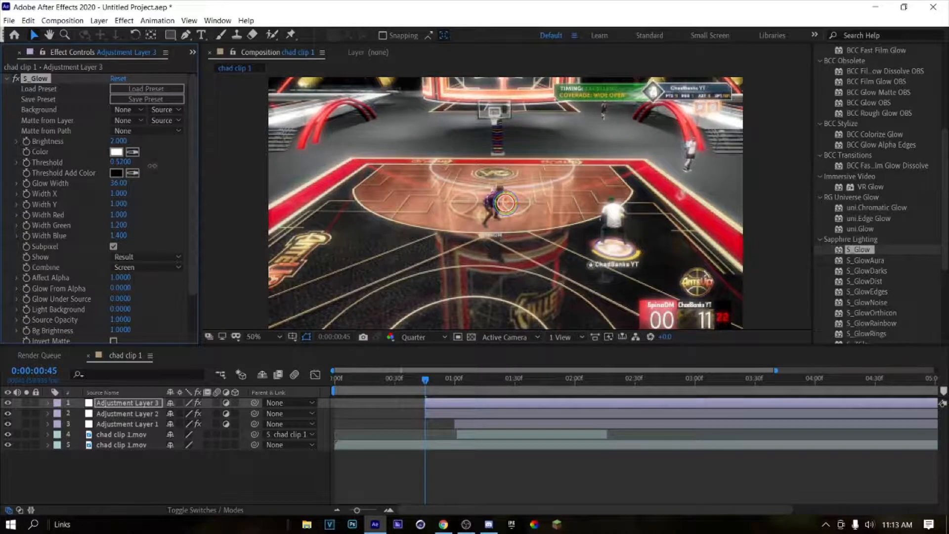
pyautogui.click(407, 379)
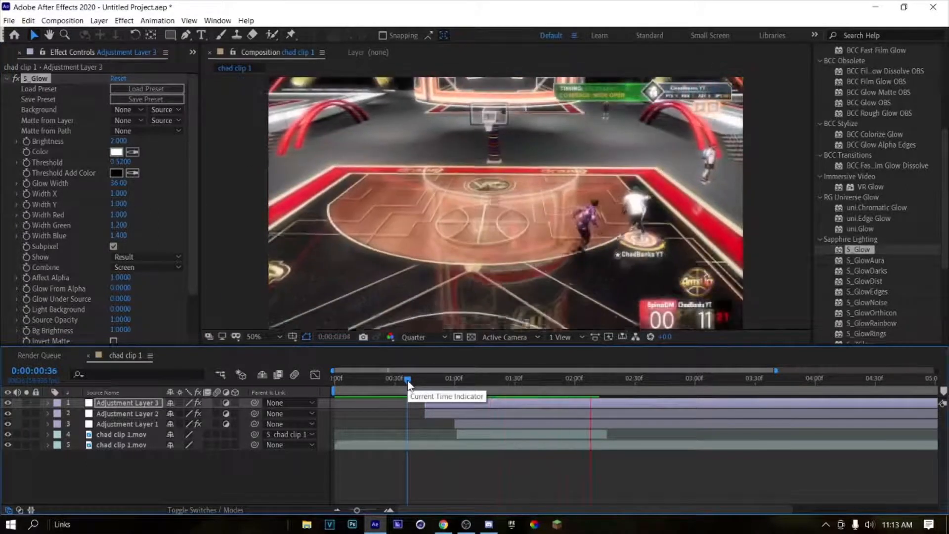
# Step: Split the third adjustment layer at 0:00:02:16, matching the end of the ghost overlay clip, and delete its later part
pyautogui.click(607, 392)
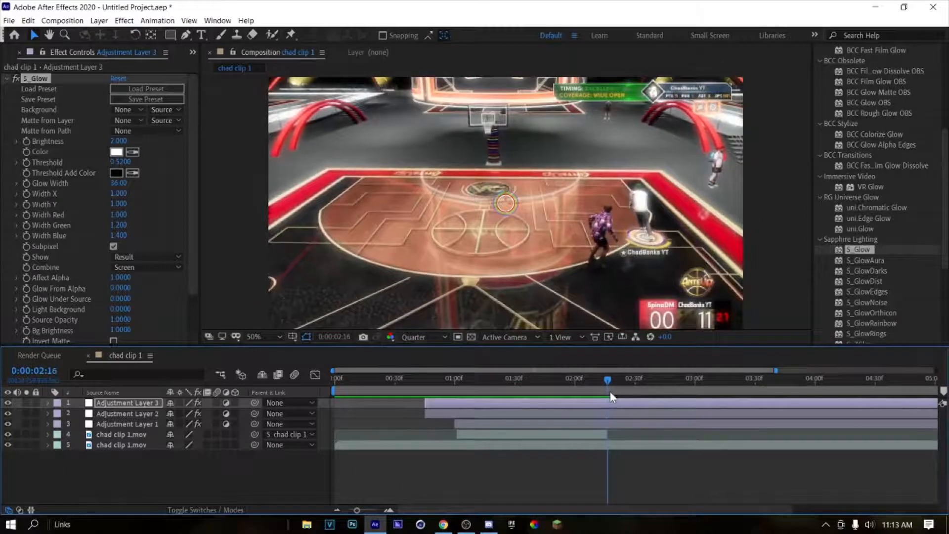
pyautogui.hotkey('ctrl', 'shift', 'd')
pyautogui.press('Delete')
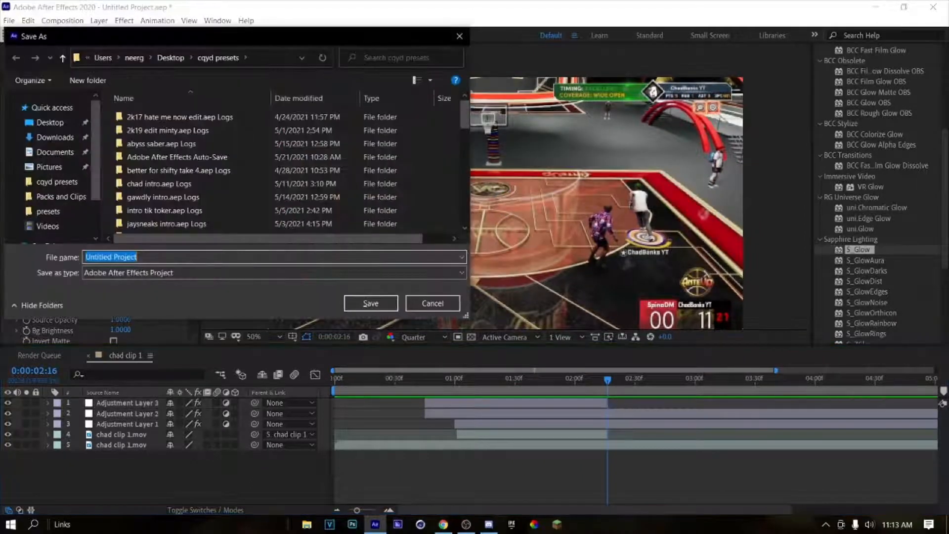
pyautogui.press('Escape')
# Step: Split the third adjustment layer at 0:00:01:01, delete its earlier part, and preview the shortened glow
pyautogui.moveTo(607, 407); pyautogui.dragTo(455, 414)
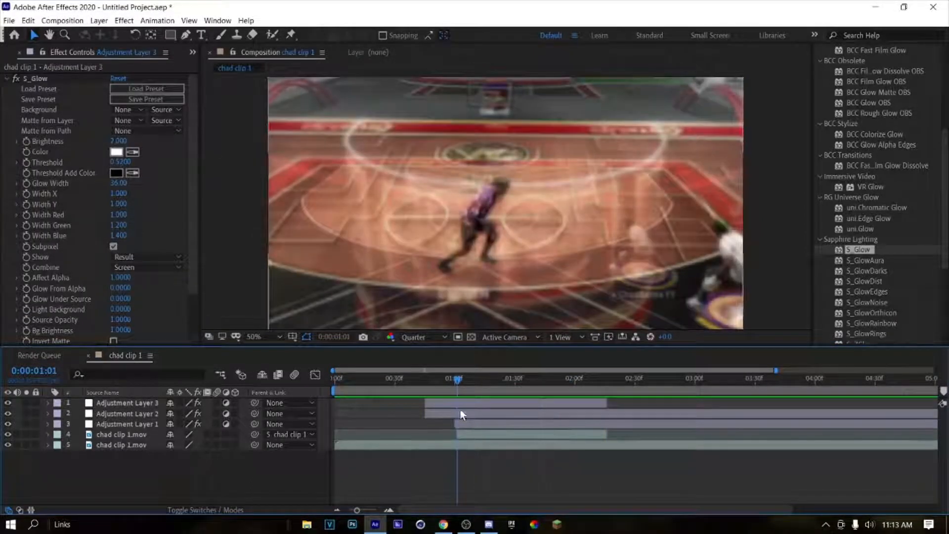
pyautogui.click(467, 400)
pyautogui.hotkey('ctrl', 'shift', 'd')
pyautogui.click(437, 414)
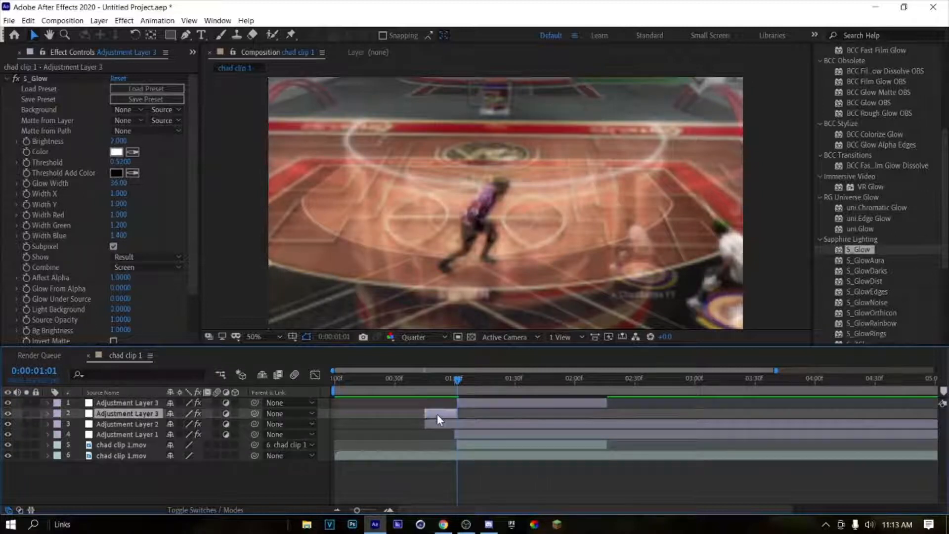
pyautogui.press('Delete')
pyautogui.click(371, 381)
pyautogui.press('space')
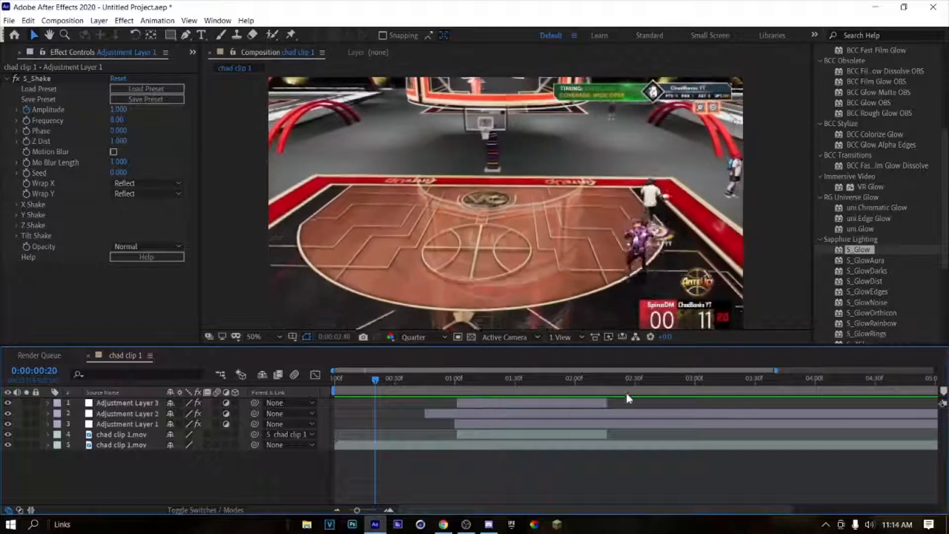
# Step: Add an S_Glow Brightness keyframe of 2.000 on the third adjustment layer at 0:00:01:01 and reveal its keyframes
pyautogui.moveTo(655, 379); pyautogui.dragTo(457, 402)
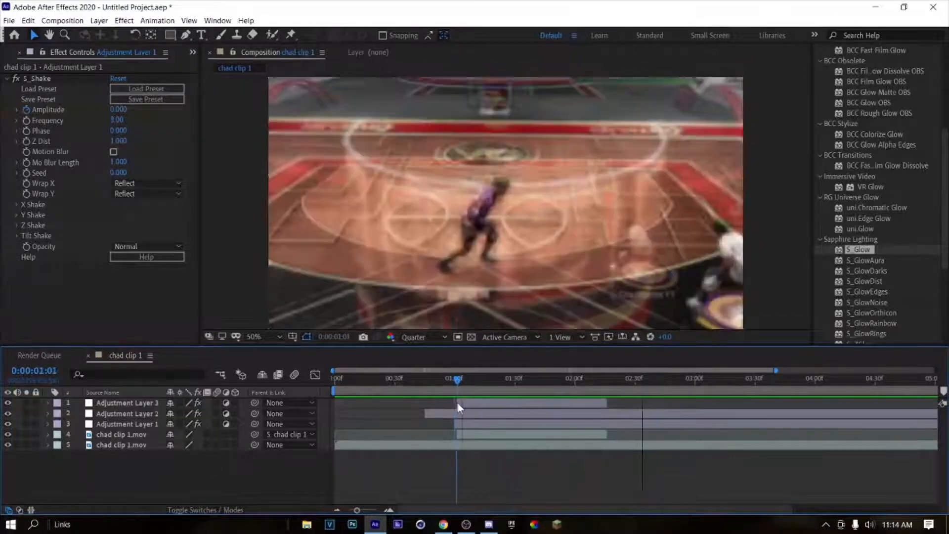
pyautogui.click(462, 399)
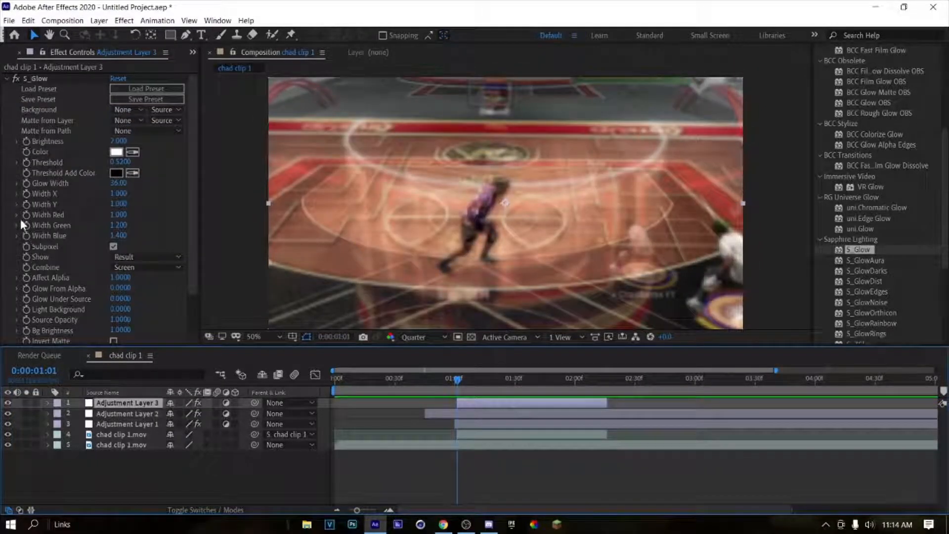
pyautogui.click(26, 141)
pyautogui.press('u')
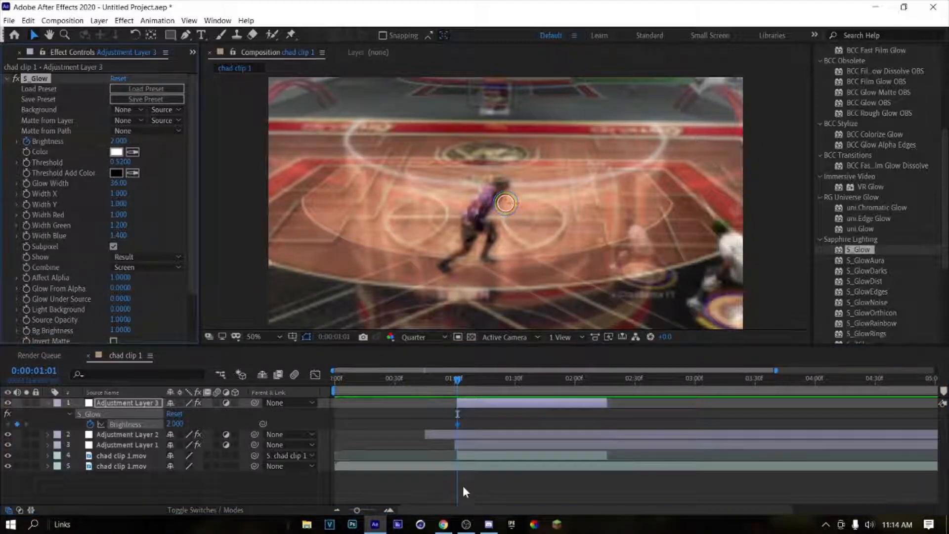
# Step: Set the S_Glow Brightness to 0 at 0:00:02:16 so the glow fades out by the layer's end
pyautogui.click(393, 508)
pyautogui.click(392, 508)
pyautogui.moveTo(483, 379); pyautogui.dragTo(885, 416)
pyautogui.moveTo(118, 142); pyautogui.dragTo(3, 149)
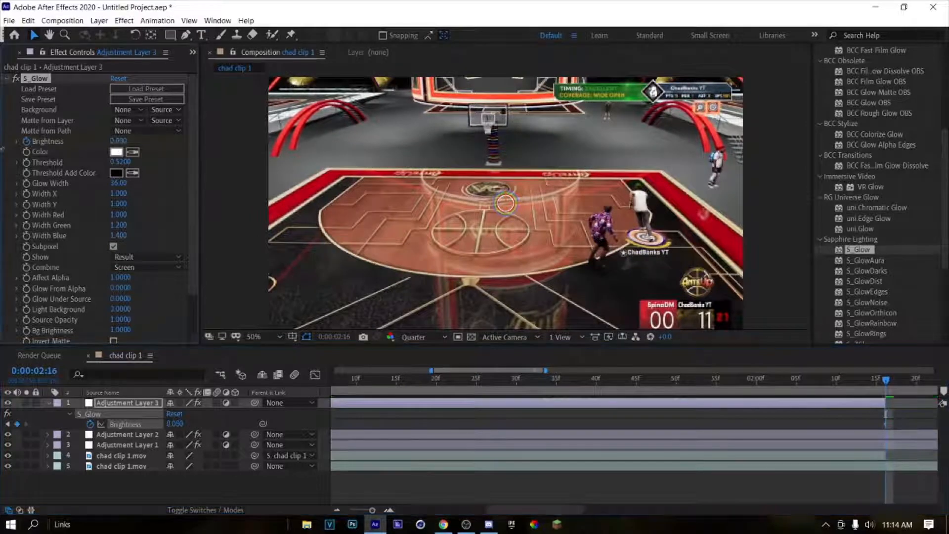
pyautogui.click(125, 142)
pyautogui.write('0')
pyautogui.press('Return')
# Step: Play back the clip from 0:00:00:20 to review the glow fade
pyautogui.moveTo(871, 378); pyautogui.dragTo(332, 391)
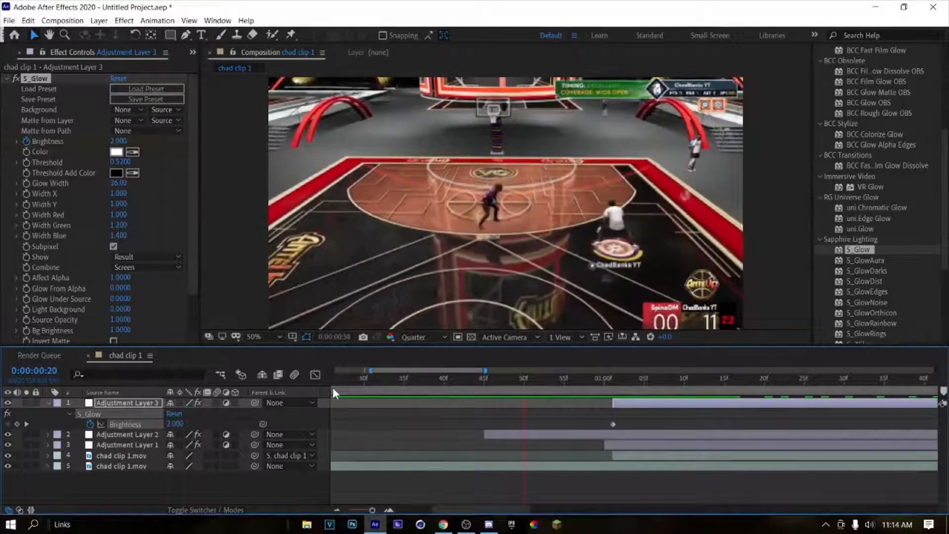
pyautogui.press('space')
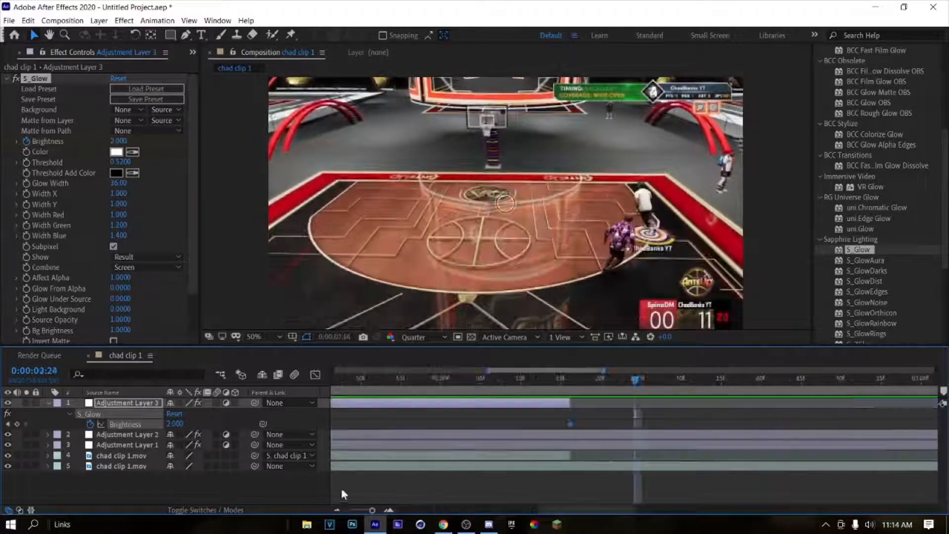
pyautogui.hotkey('ctrl', 's')
pyautogui.click(462, 36)
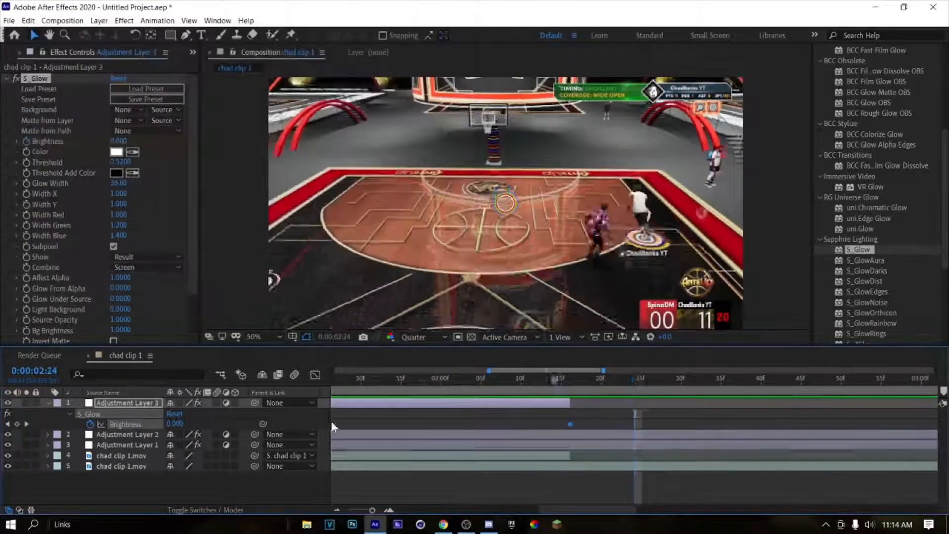
# Step: Delete the screen pump adjustment layer, leaving the shake and glow layers in place
pyautogui.click(583, 435)
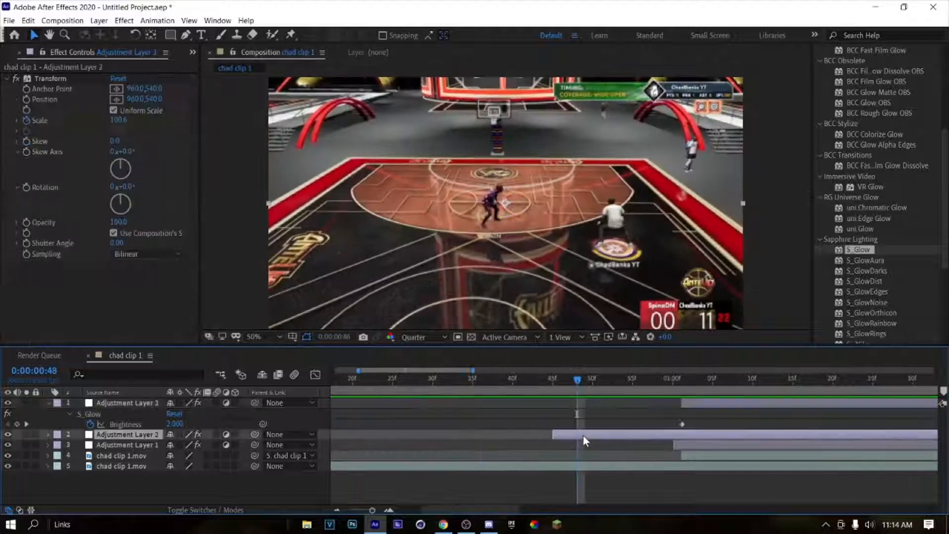
pyautogui.press('Delete')
pyautogui.hotkey('ctrl', 's')
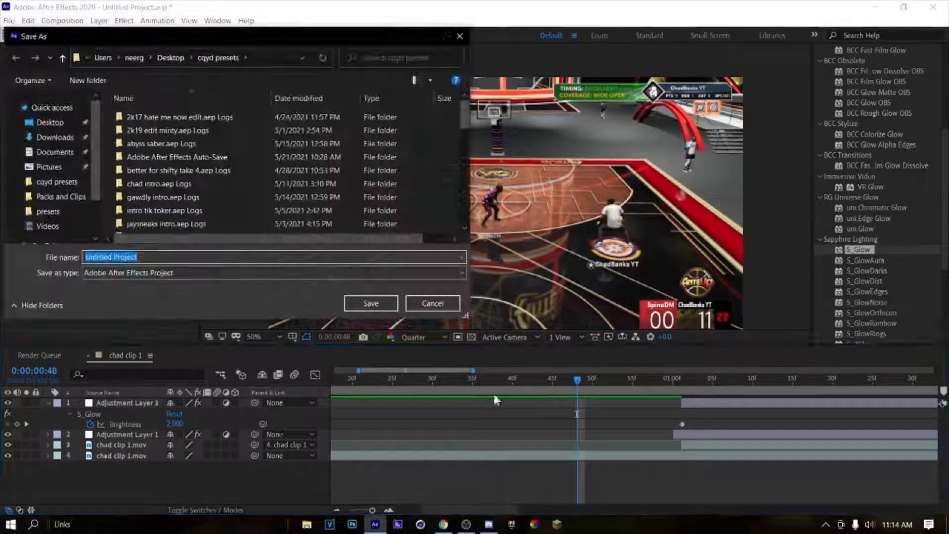
pyautogui.click(460, 36)
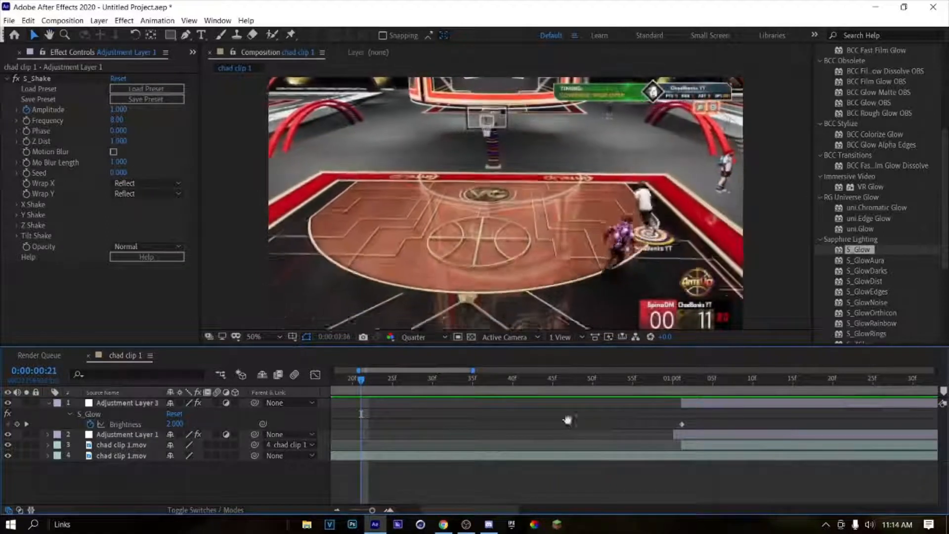
# Step: Play back the clip to review the combined ghost overlay, shake and glow from about one second
pyautogui.press('space')
pyautogui.moveTo(373, 510); pyautogui.dragTo(359, 510)
pyautogui.moveTo(615, 383); pyautogui.dragTo(431, 398)
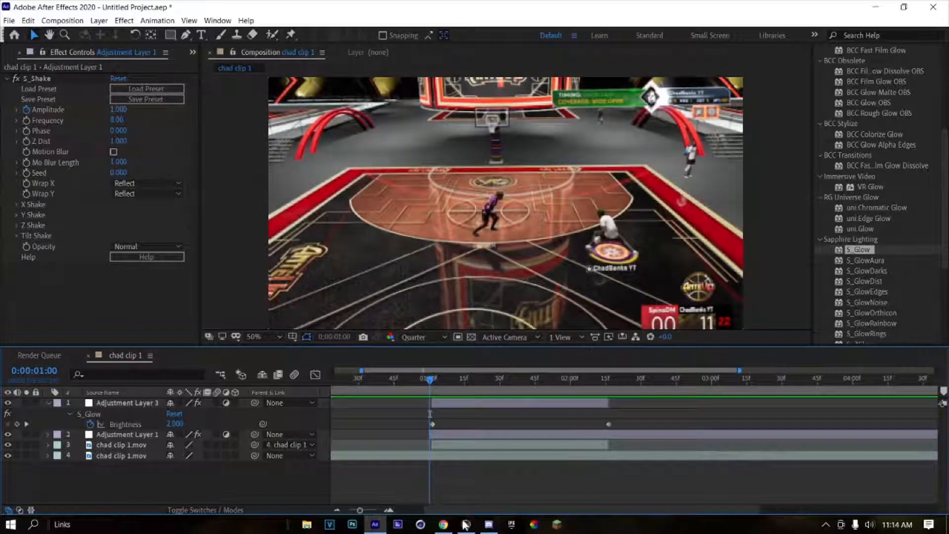
pyautogui.click(465, 525)
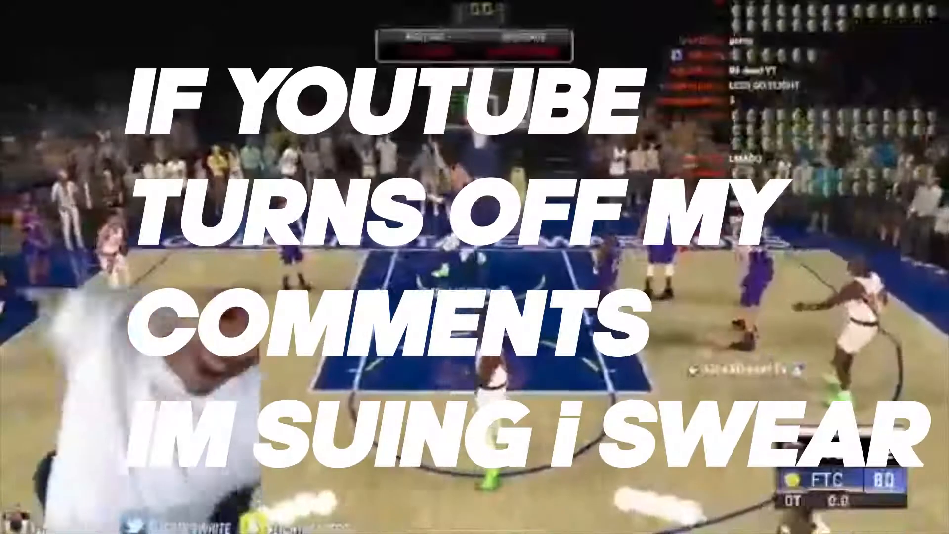